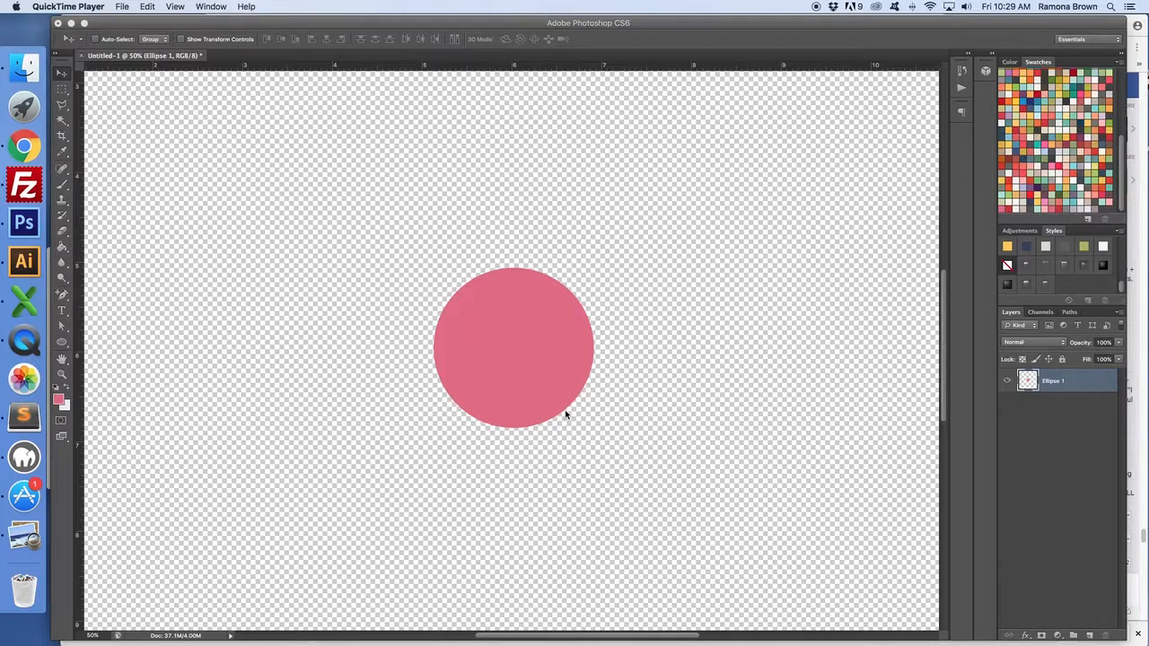
# Reposition the pink circle near the middle of the canvas.
pyautogui.click(523, 333)
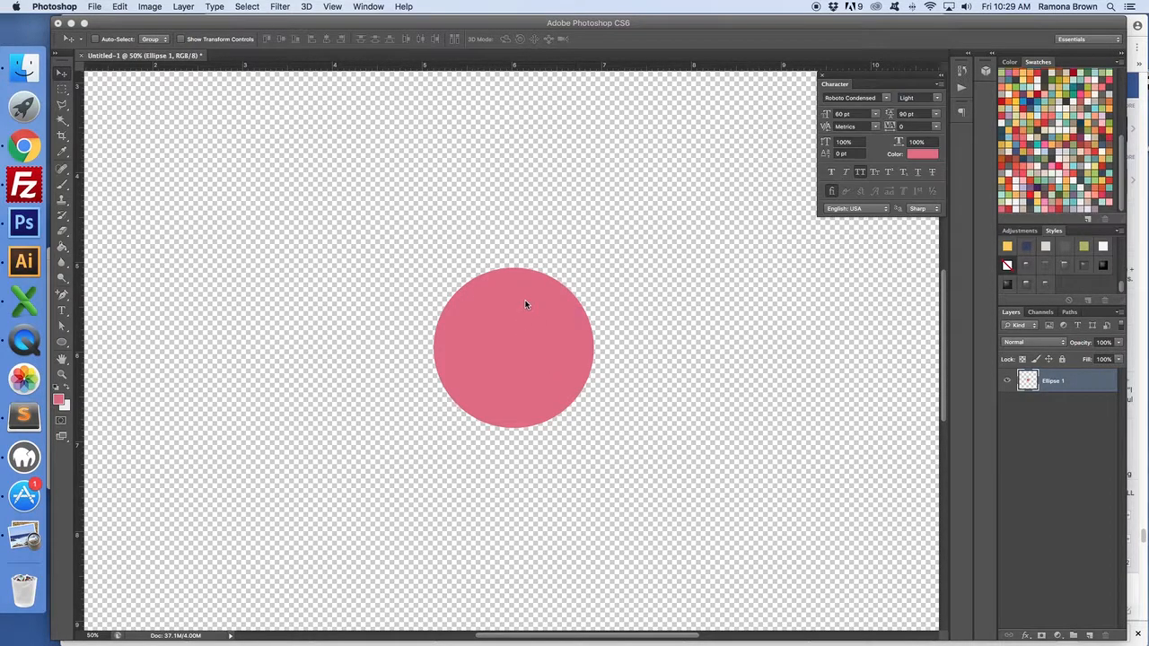
pyautogui.moveTo(536, 318); pyautogui.dragTo(354, 147)
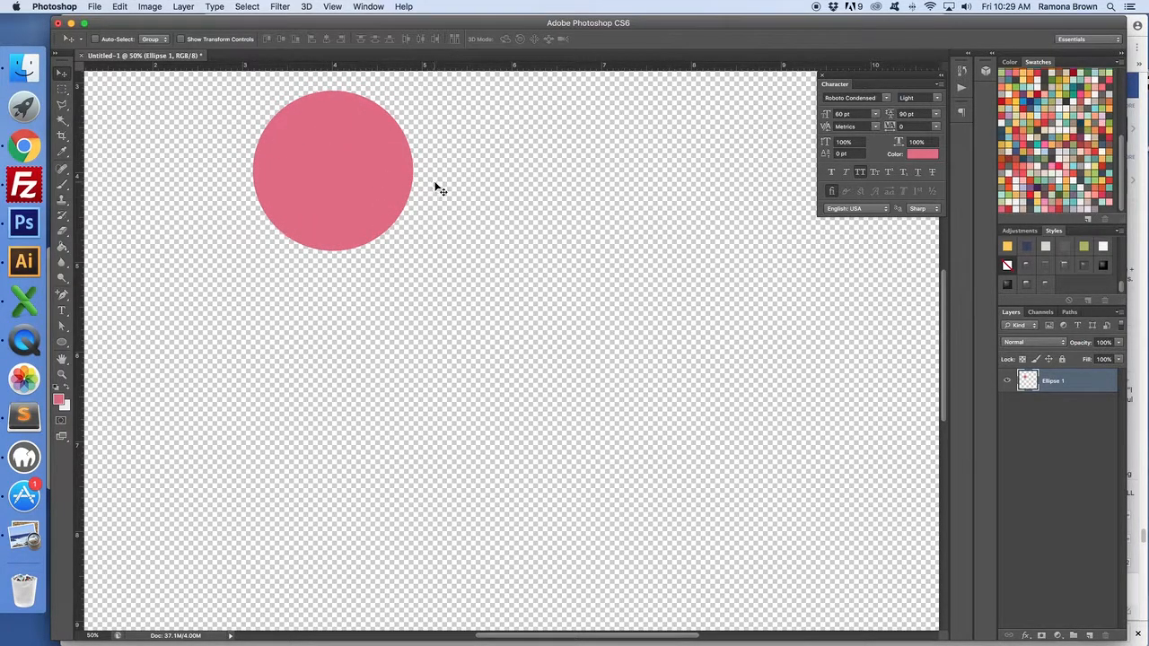
pyautogui.moveTo(367, 177); pyautogui.dragTo(493, 339)
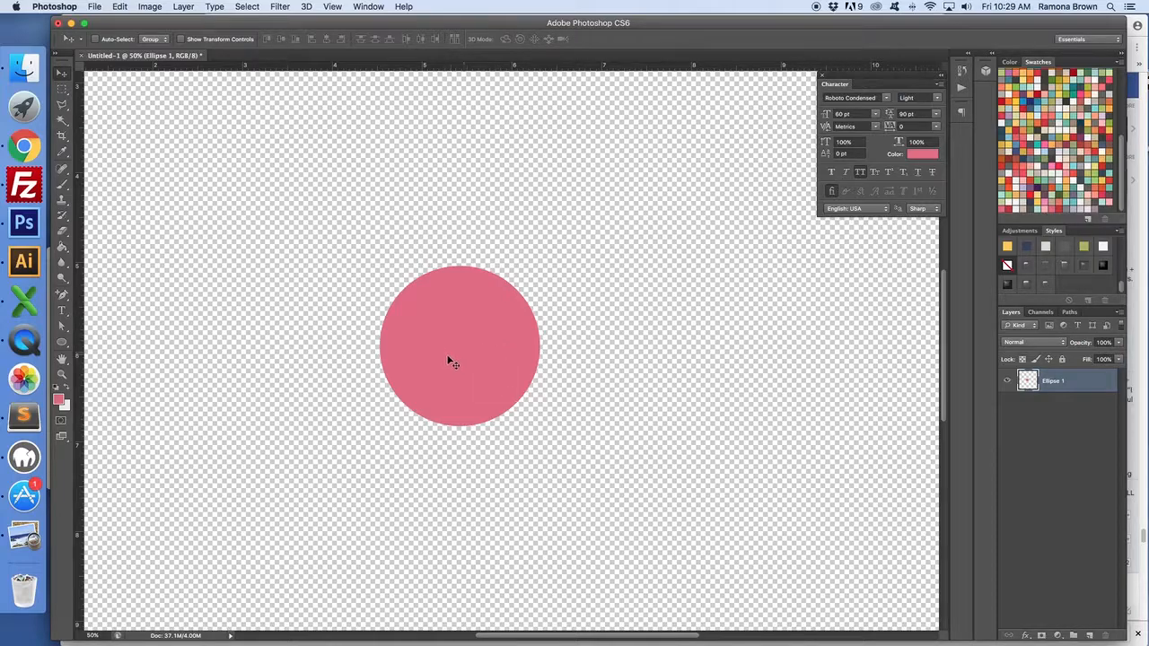
# Stamp a light star with the 426 px star brush onto the center of the pink circle.
pyautogui.click(66, 386)
pyautogui.click(64, 186)
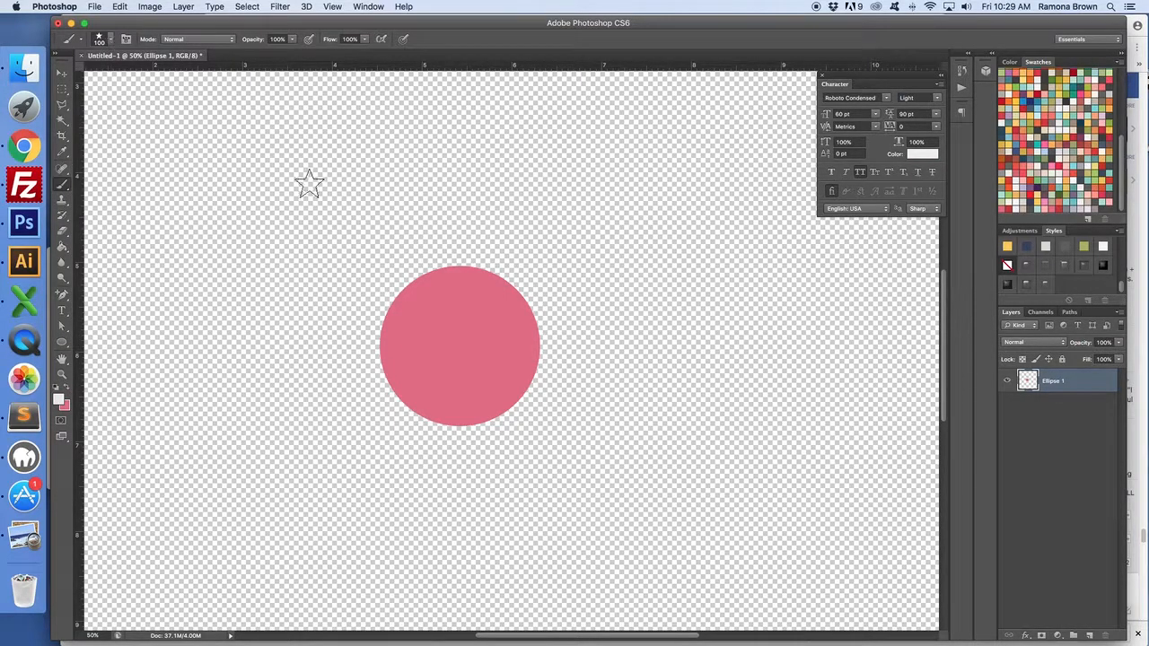
pyautogui.click(110, 43)
pyautogui.moveTo(130, 76); pyautogui.dragTo(152, 74)
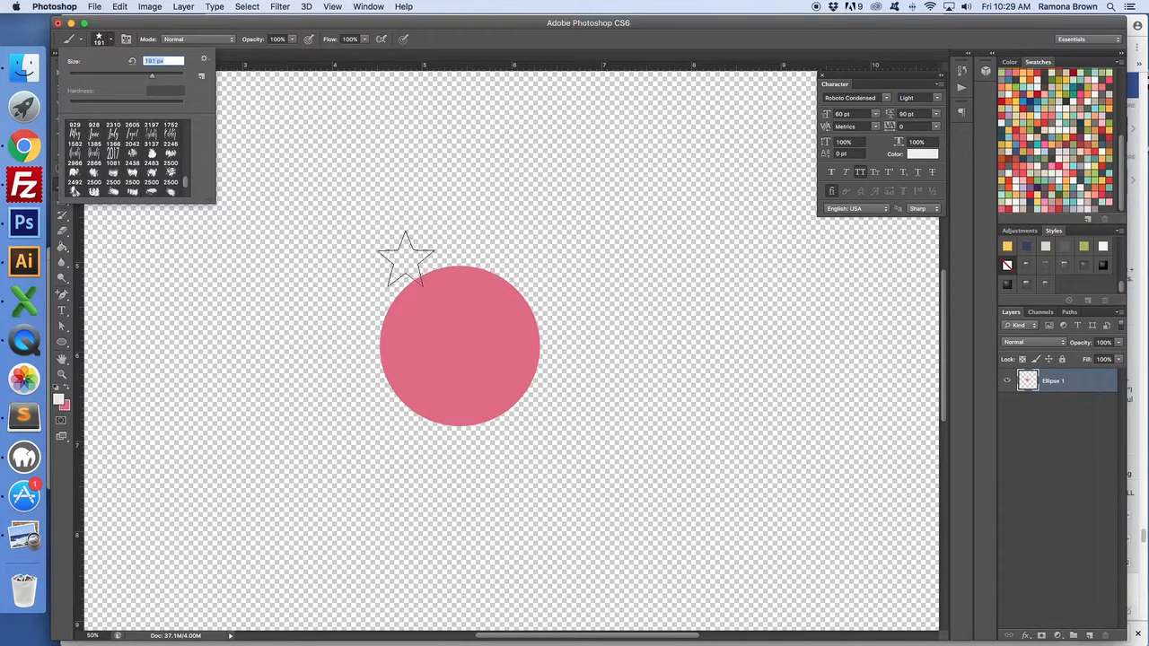
pyautogui.click(167, 76)
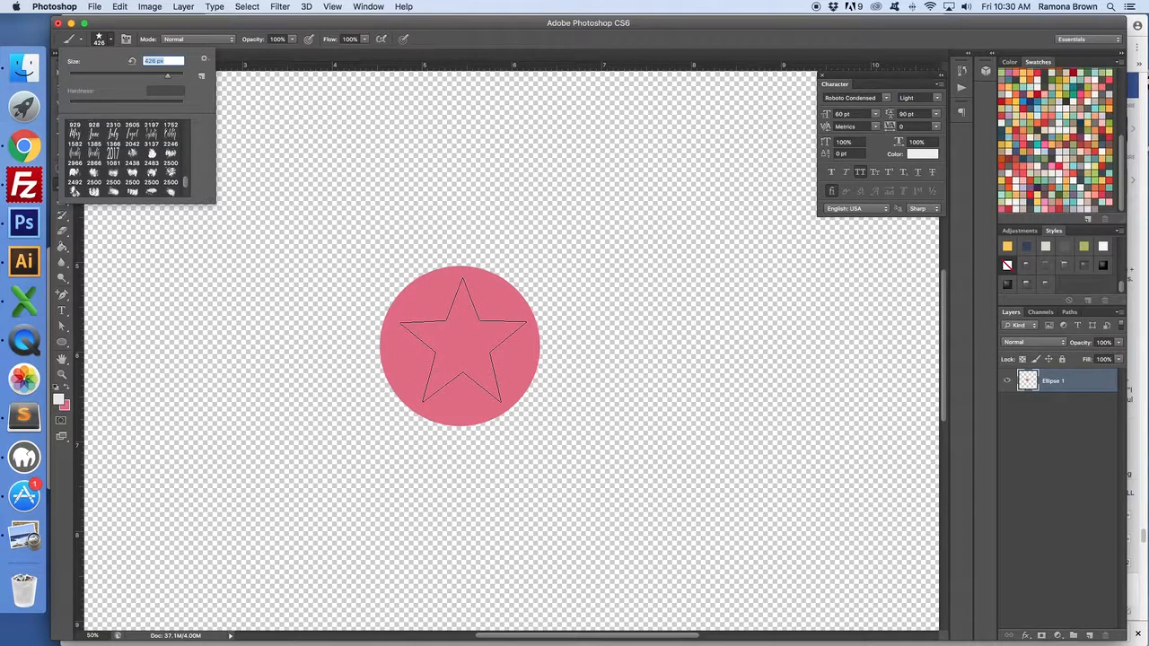
pyautogui.press('Return')
pyautogui.click(463, 341)
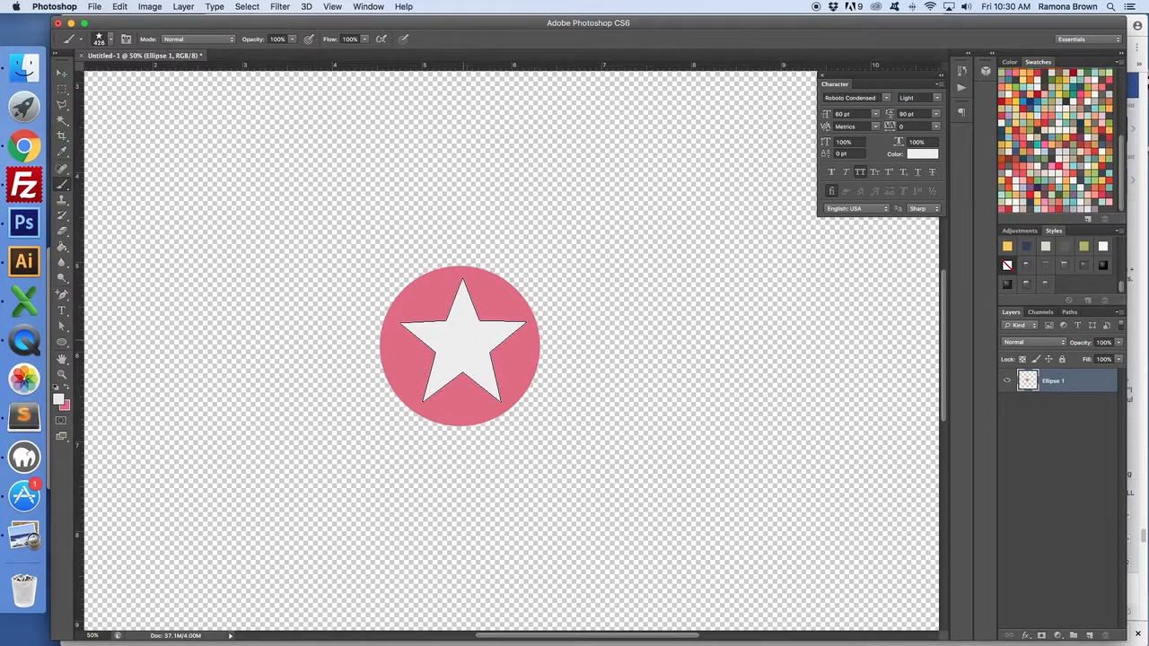
pyautogui.click(61, 73)
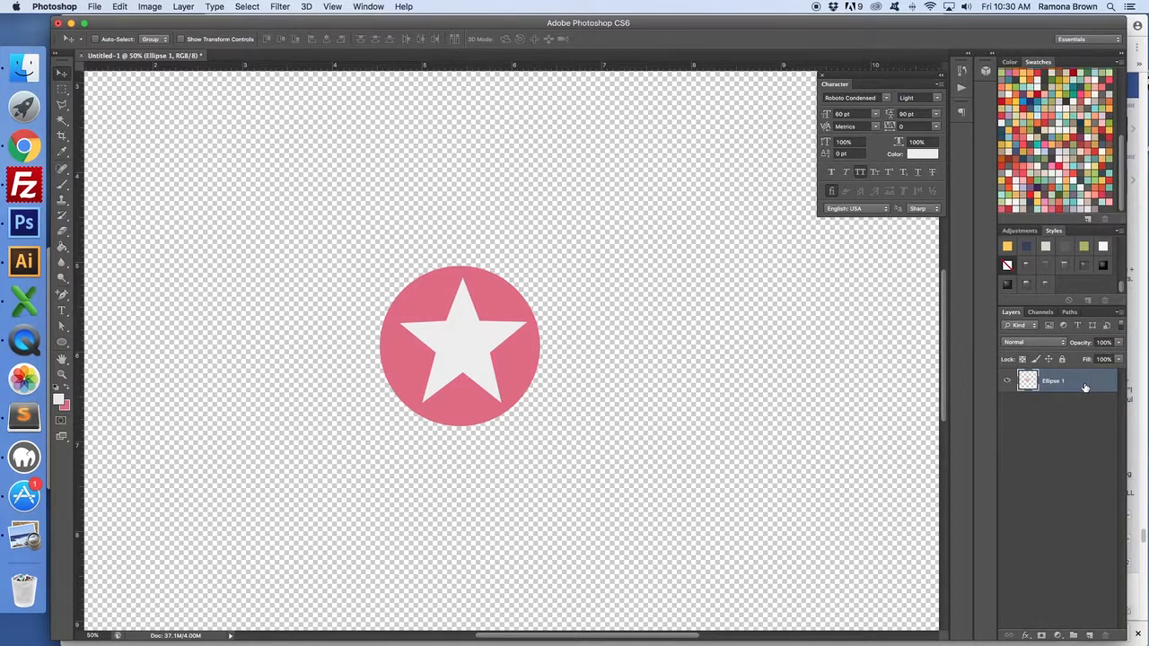
# Duplicate the Ellipse 1 layer and give the copy Lighten blending, 0% fill opacity and interior effects blended as a group.
pyautogui.moveTo(1086, 386); pyautogui.dragTo(1087, 633)
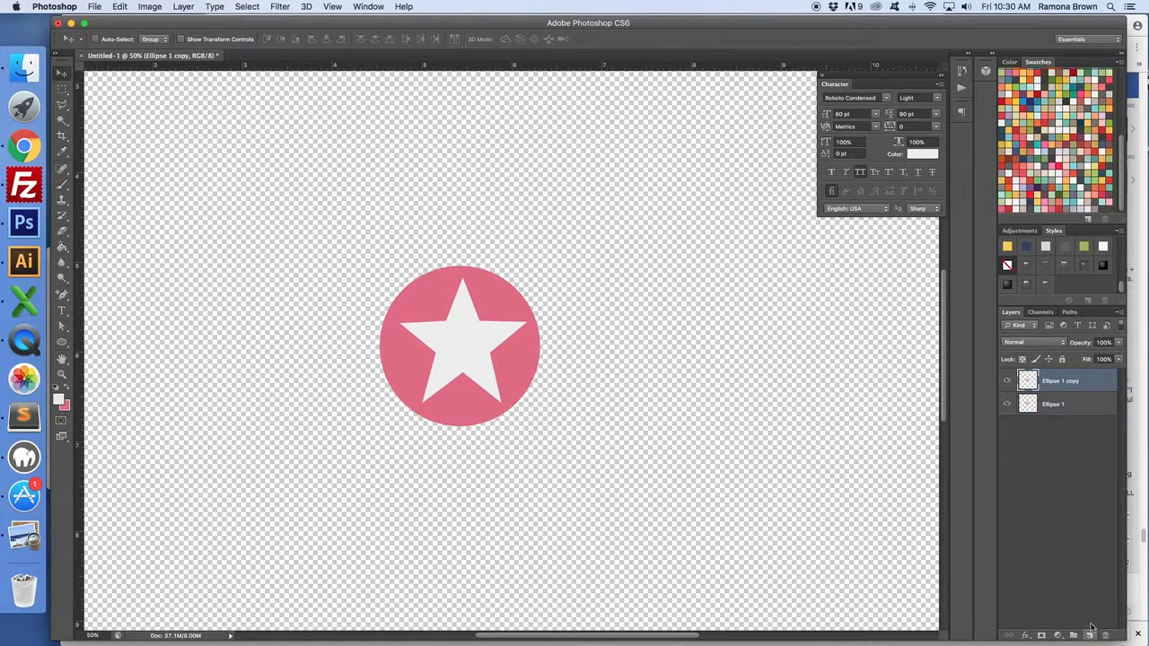
pyautogui.doubleClick(1089, 381)
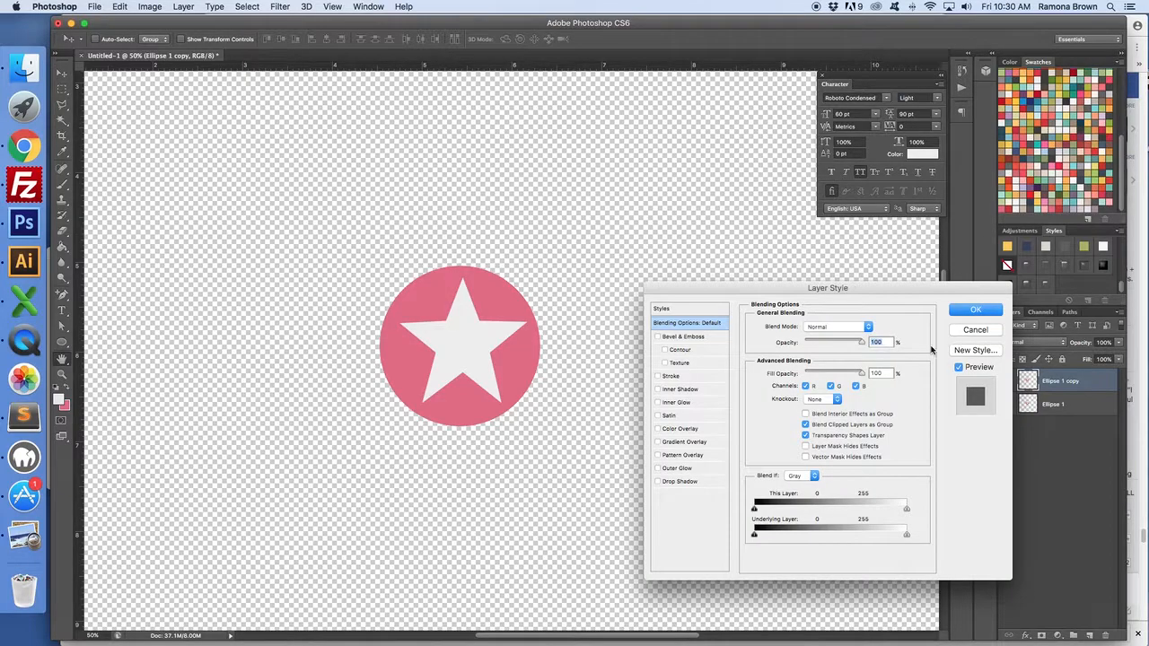
pyautogui.moveTo(866, 287); pyautogui.dragTo(846, 311)
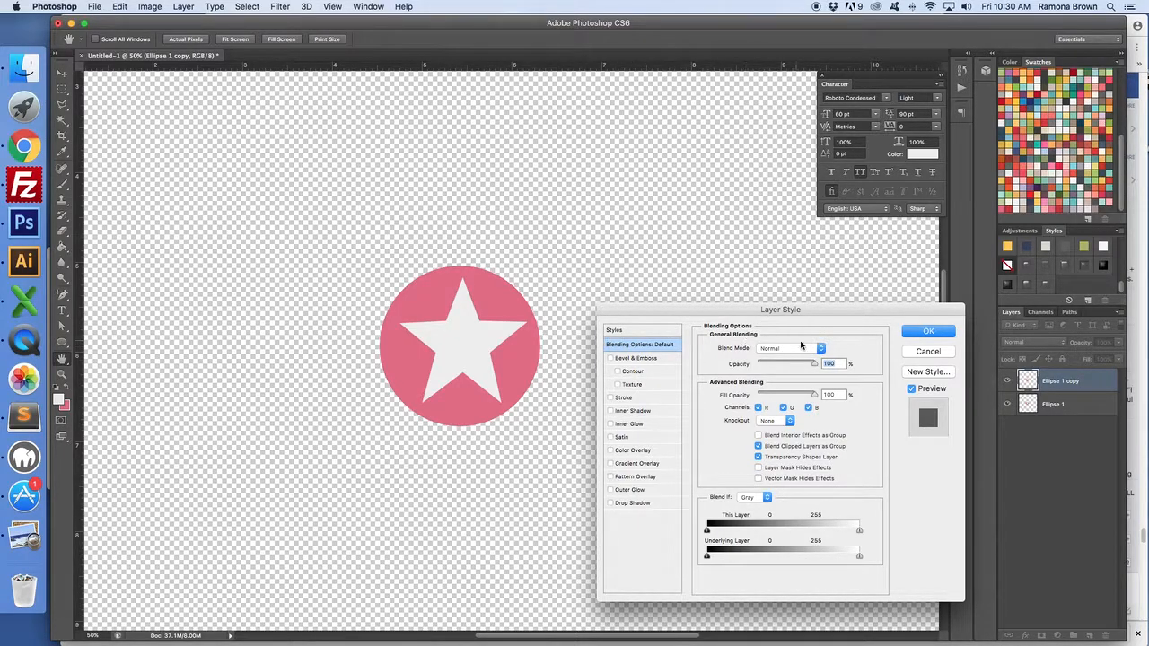
pyautogui.click(821, 348)
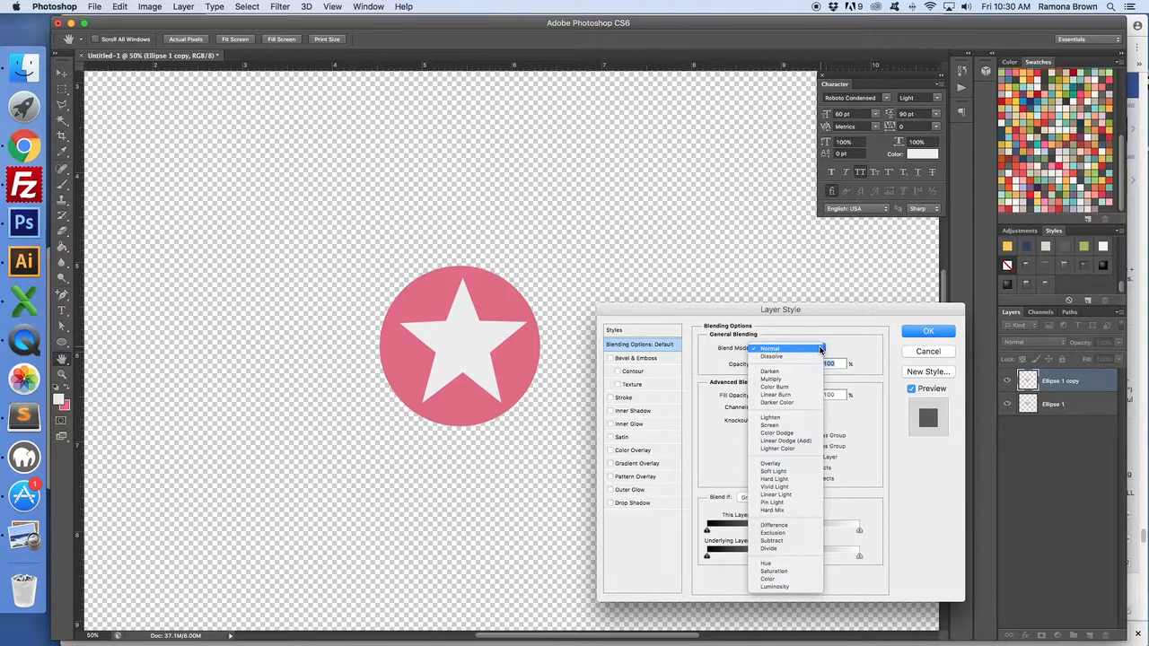
pyautogui.click(797, 418)
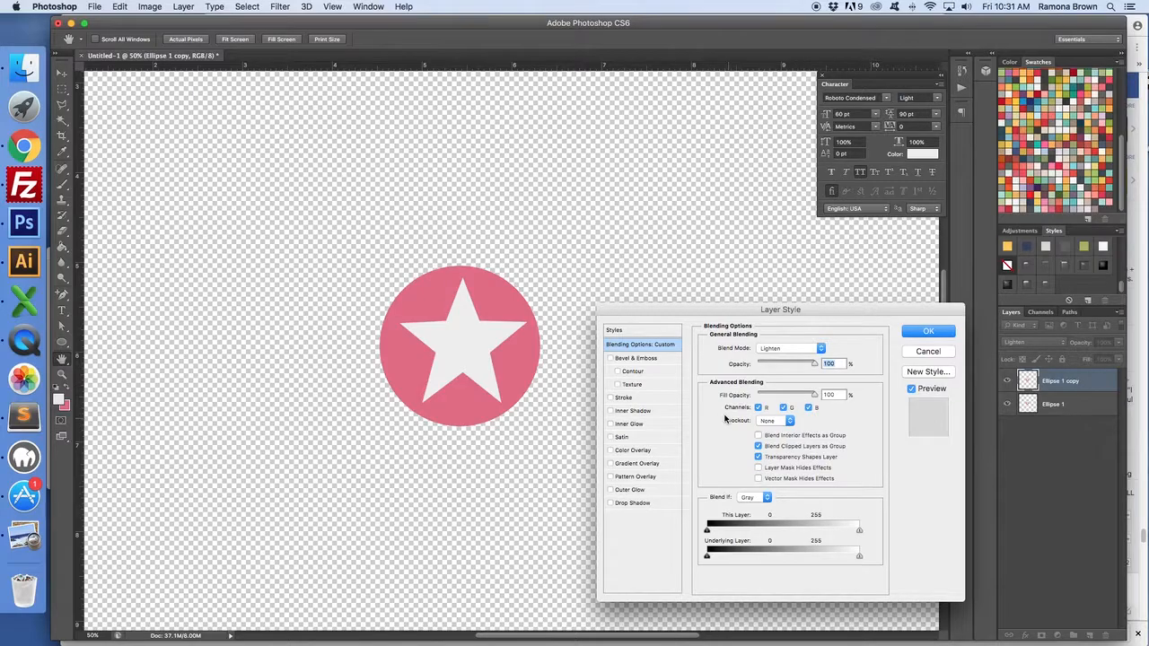
pyautogui.moveTo(814, 395); pyautogui.dragTo(742, 401)
pyautogui.click(759, 436)
# Enable Bevel & Emboss on the layer copy with depth 32%, size 46 px and soften 8 px.
pyautogui.click(611, 359)
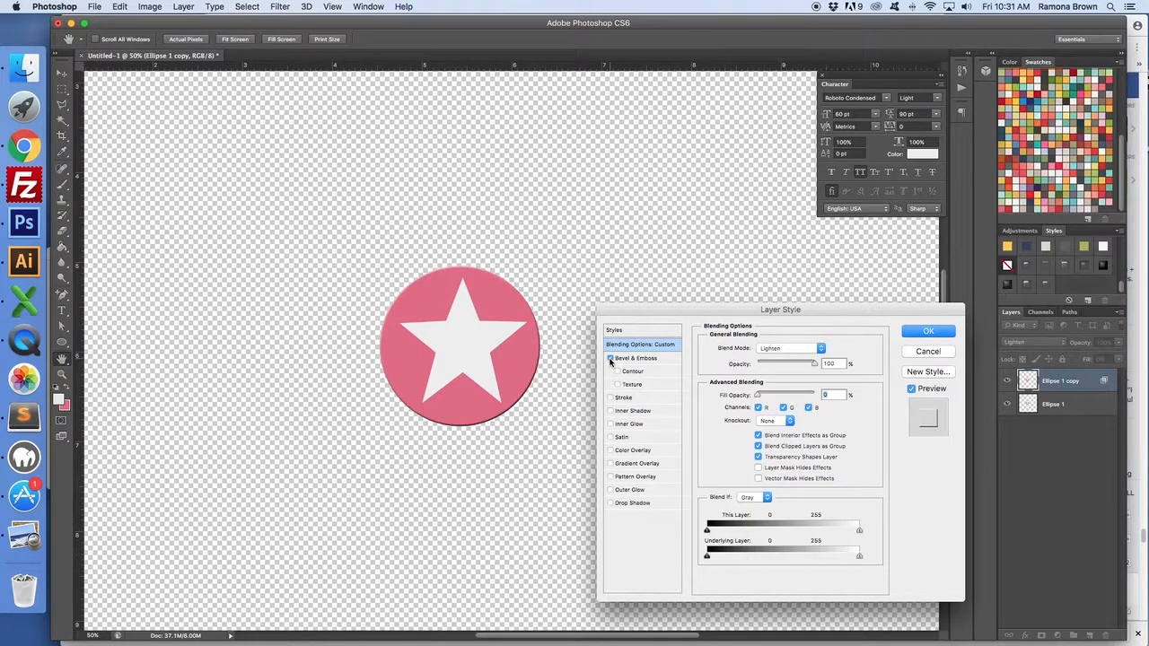
pyautogui.click(668, 362)
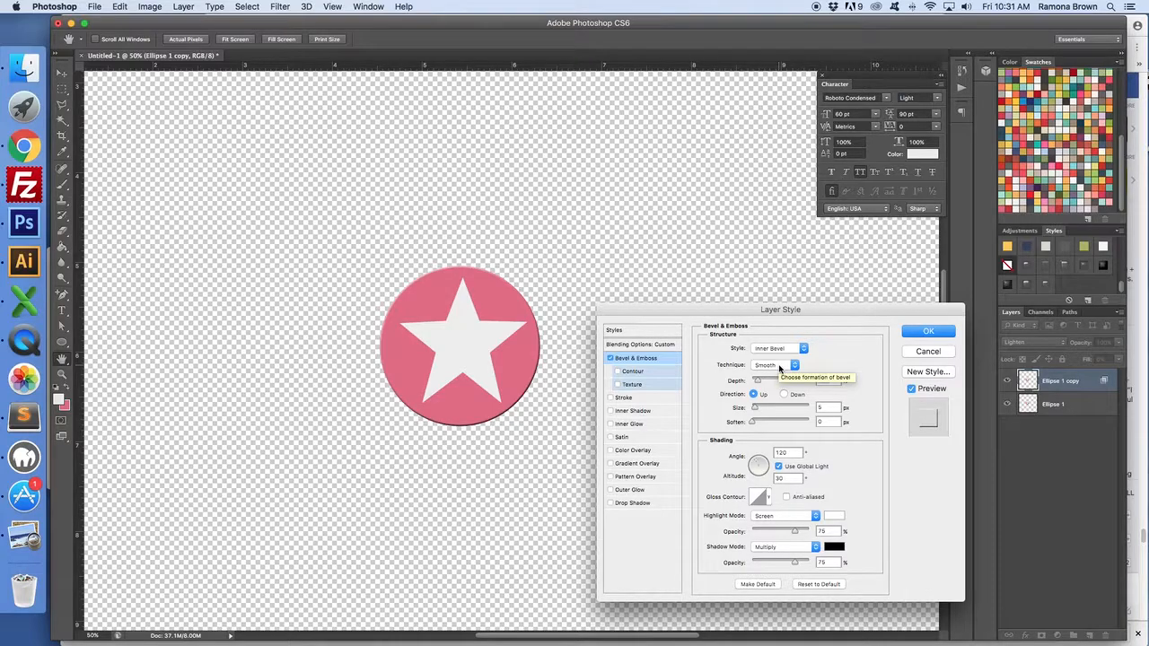
pyautogui.doubleClick(836, 380)
pyautogui.write('32')
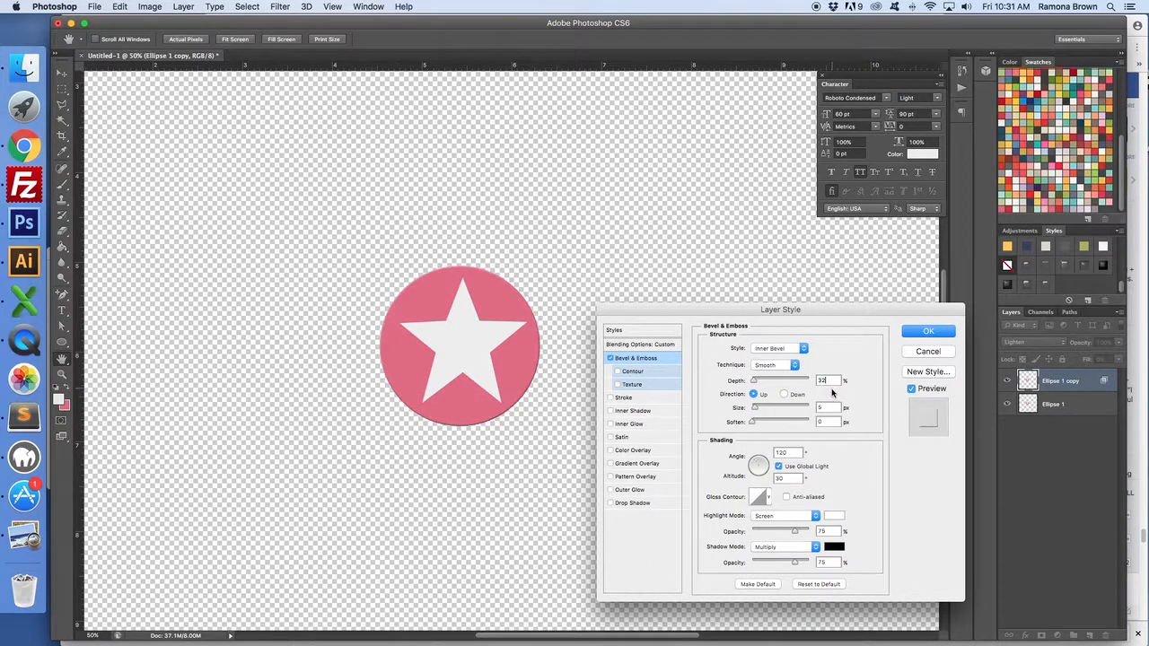
pyautogui.doubleClick(824, 408)
pyautogui.write('46')
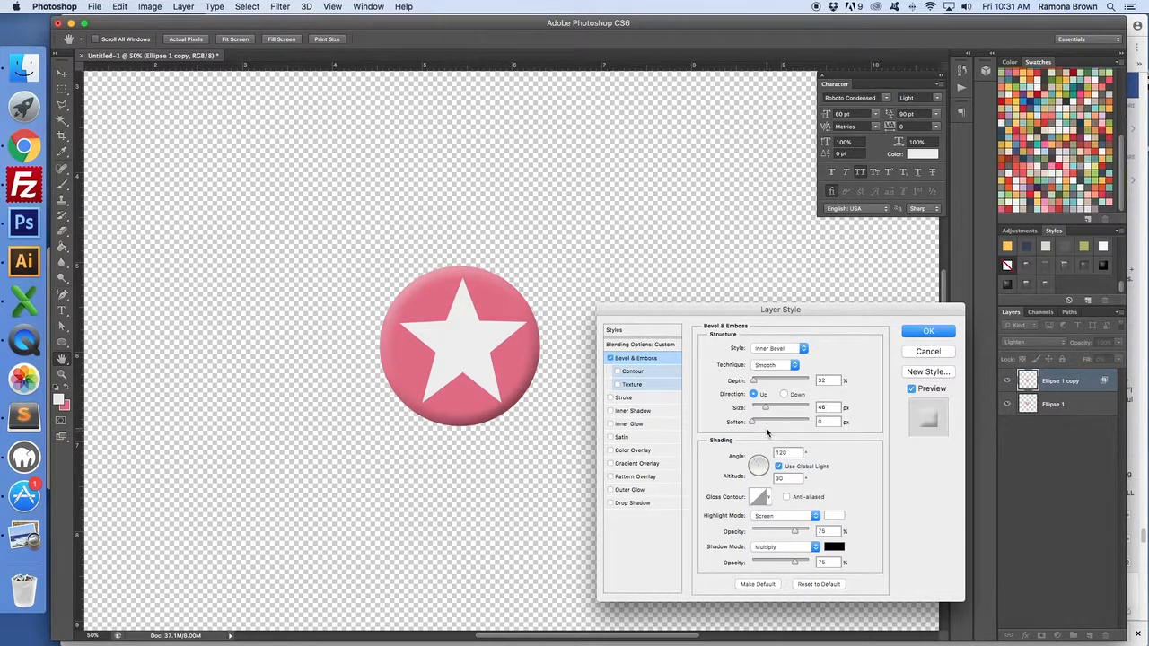
pyautogui.doubleClick(822, 421)
pyautogui.write('8')
# Set the bevel shading to angle 119°, altitude 79° and Color Burn shadow mode.
pyautogui.moveTo(789, 452); pyautogui.dragTo(770, 451)
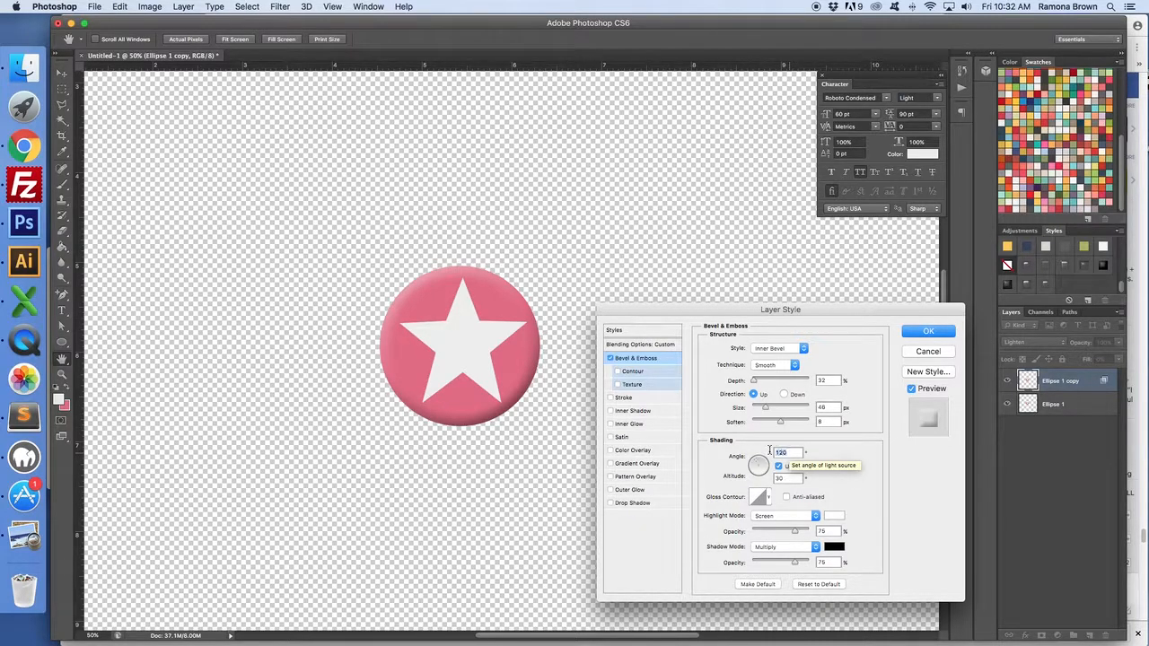
pyautogui.write('119')
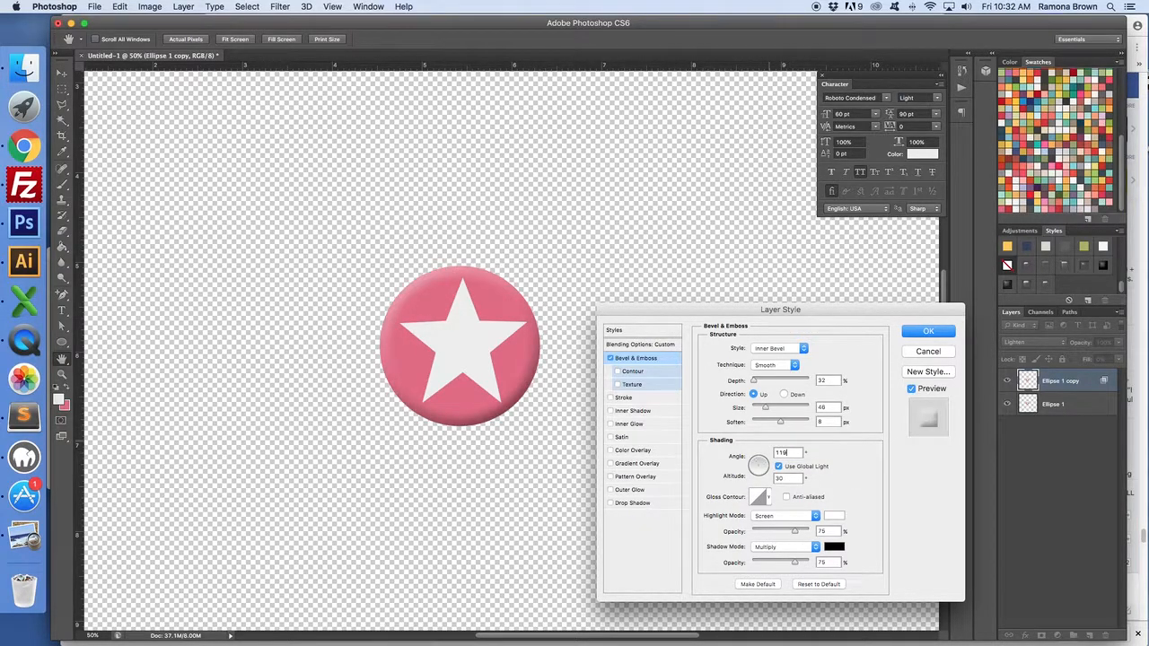
pyautogui.moveTo(787, 478); pyautogui.dragTo(775, 477)
pyautogui.write('70')
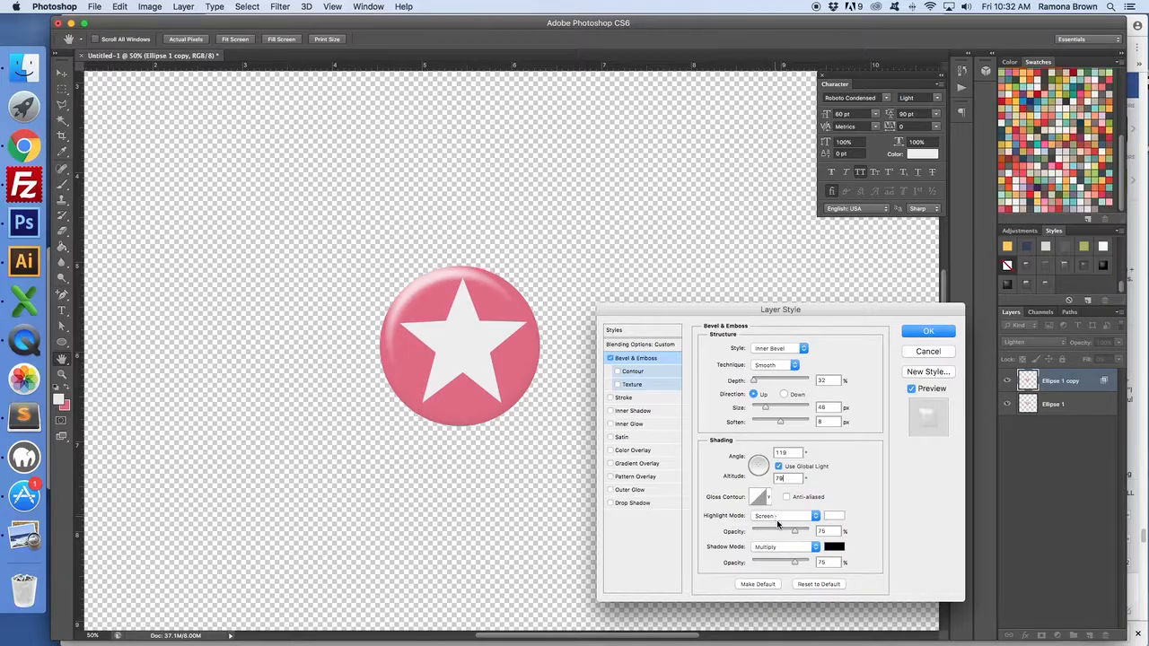
pyautogui.click(814, 549)
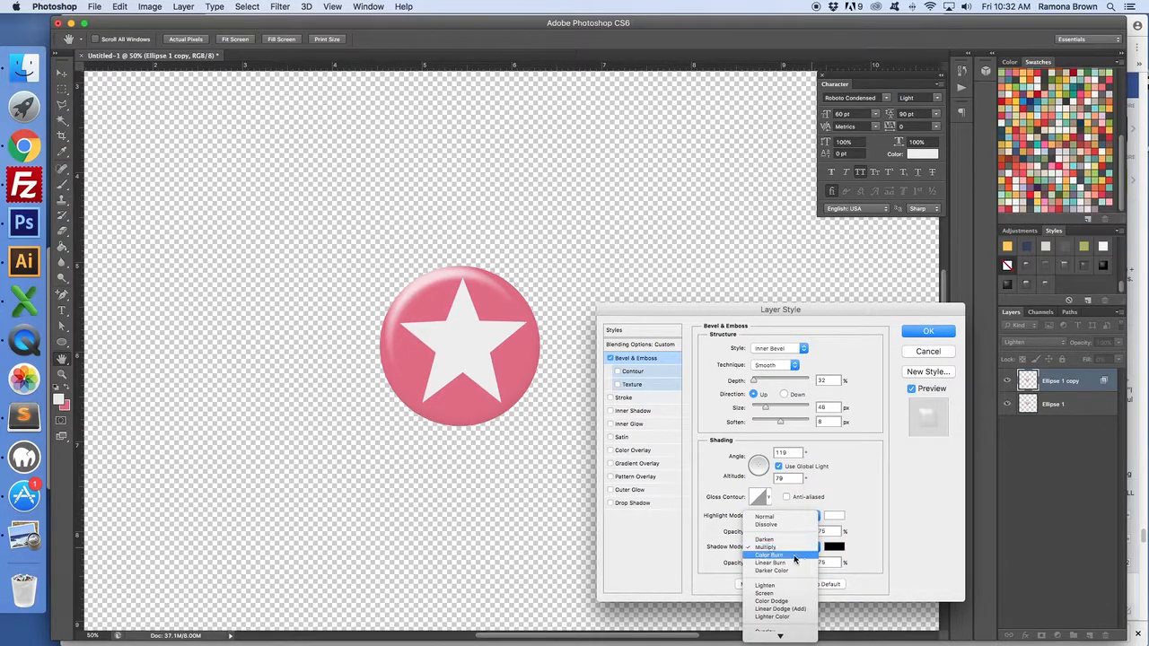
pyautogui.scroll(-2, 787, 585)
pyautogui.scroll(-5, 788, 588)
pyautogui.scroll(-2, 790, 593)
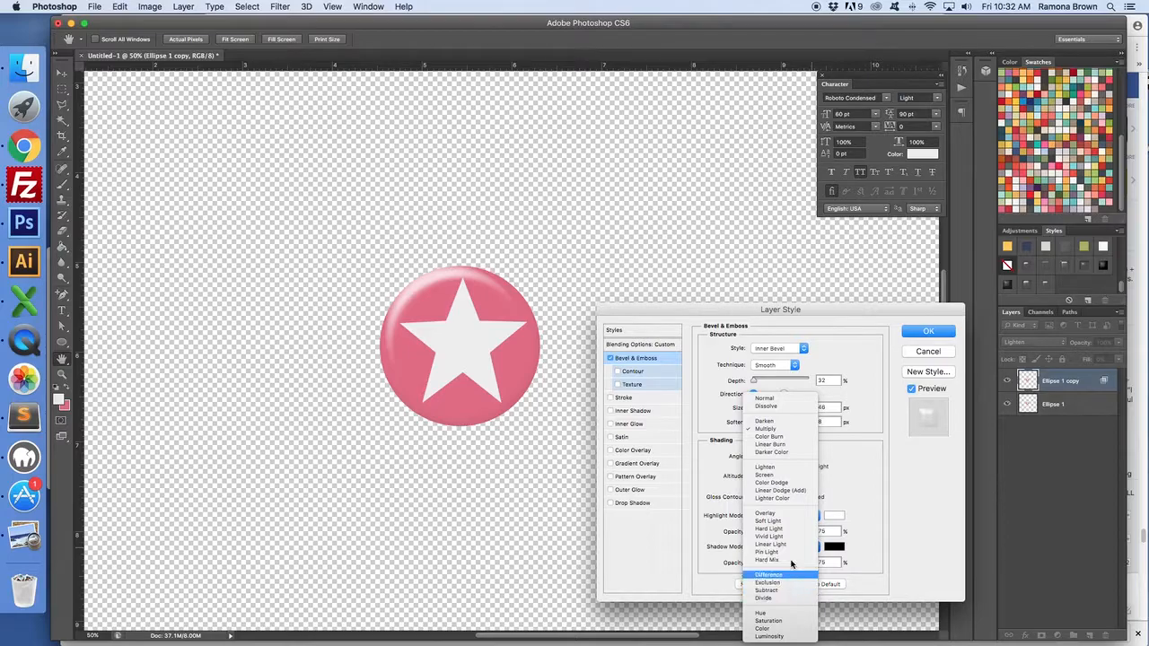
pyautogui.click(773, 437)
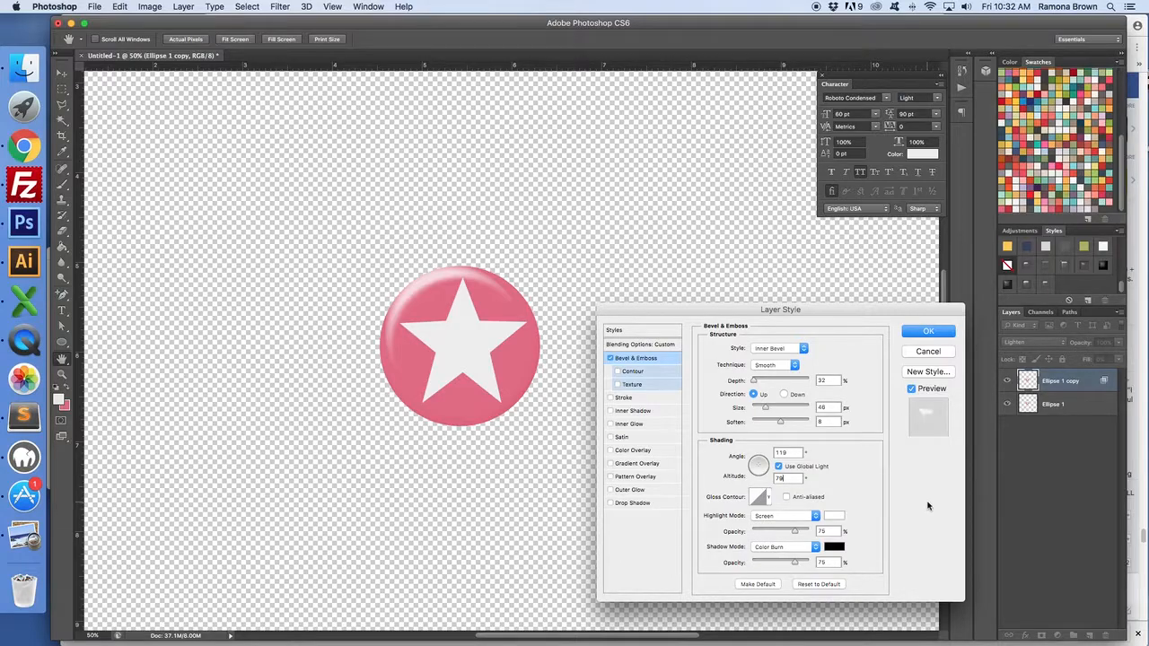
# Enable the bevel's Contour and apply the smooth S-curve contour preset.
pyautogui.click(618, 372)
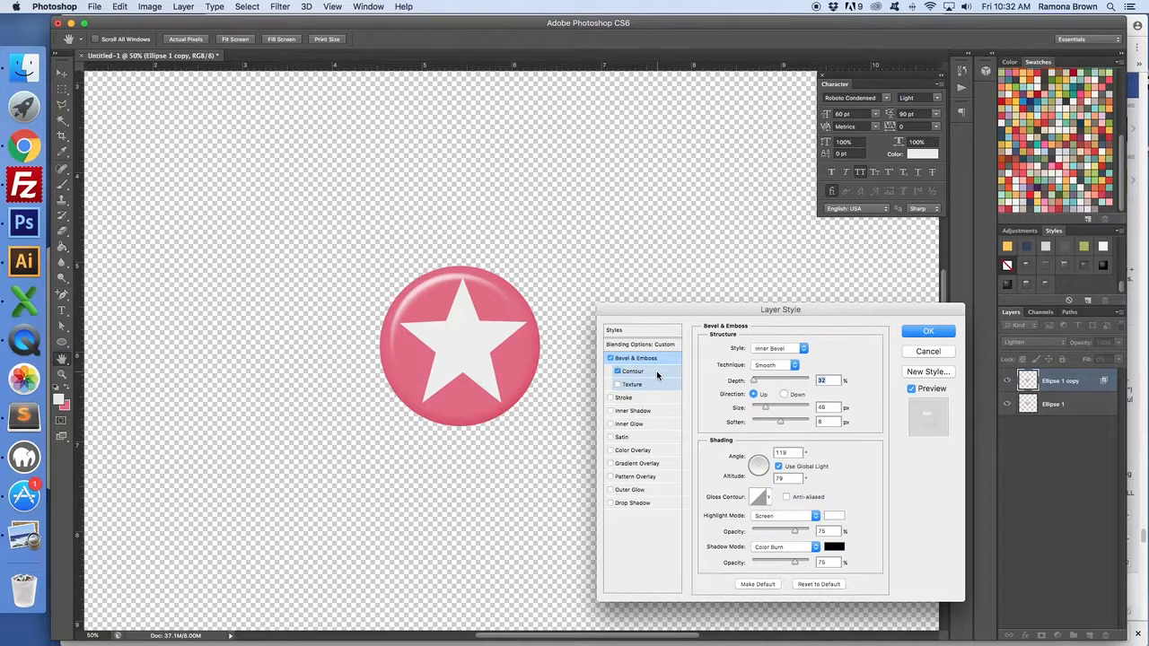
pyautogui.click(657, 376)
pyautogui.click(752, 353)
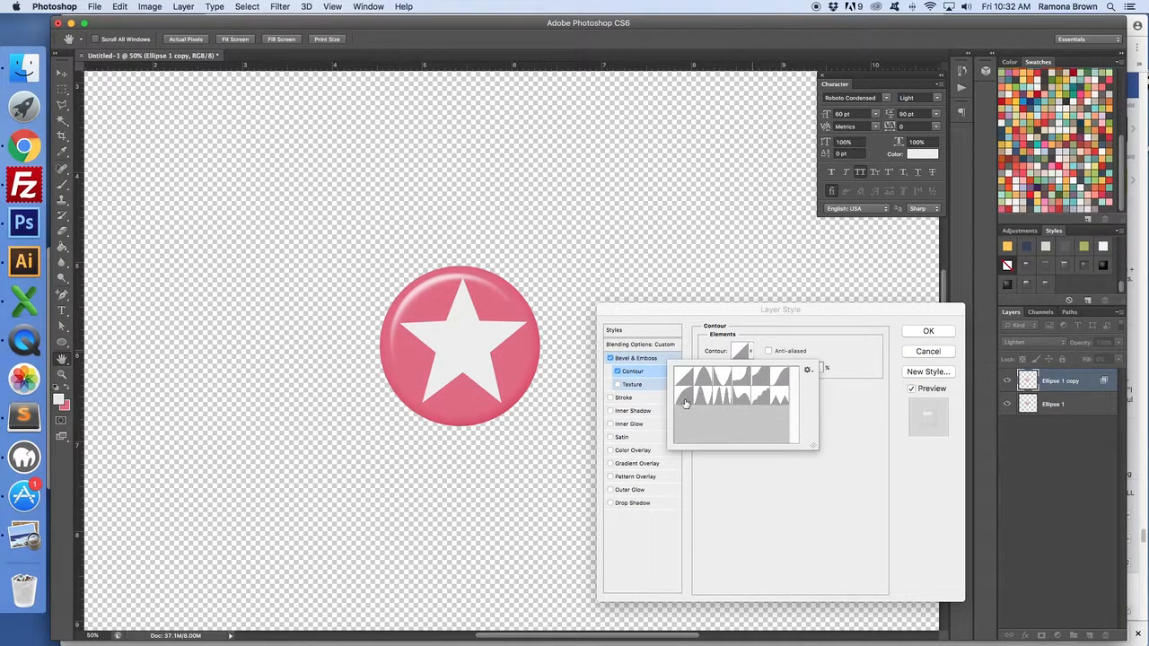
pyautogui.click(780, 378)
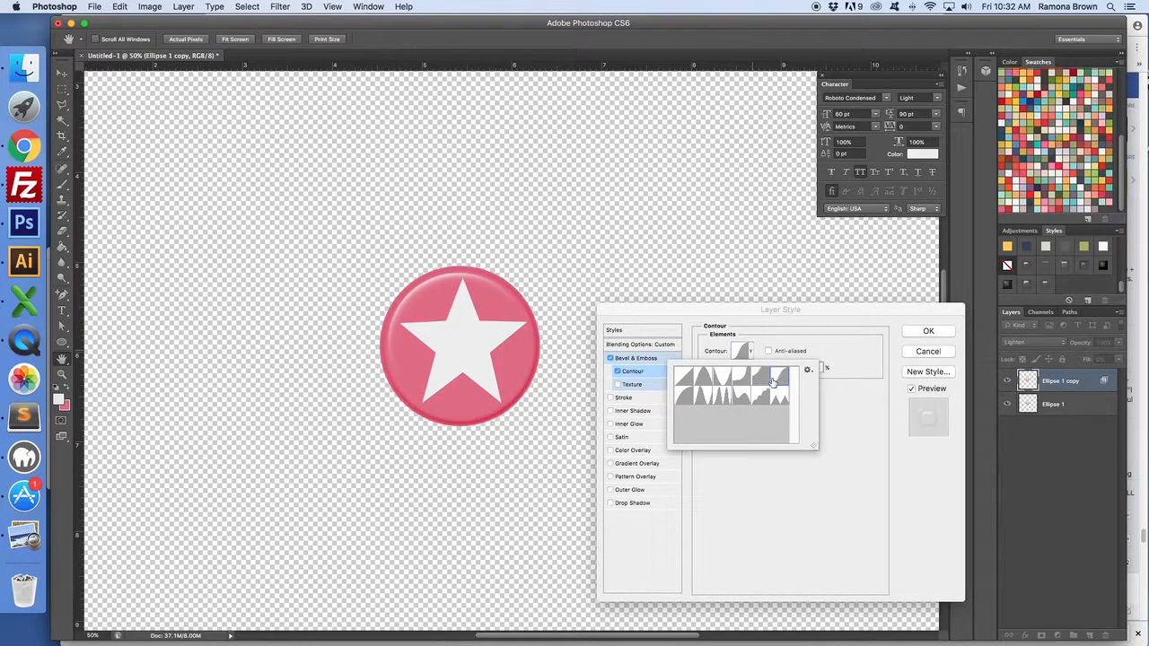
pyautogui.click(684, 396)
pyautogui.click(782, 378)
pyautogui.click(817, 344)
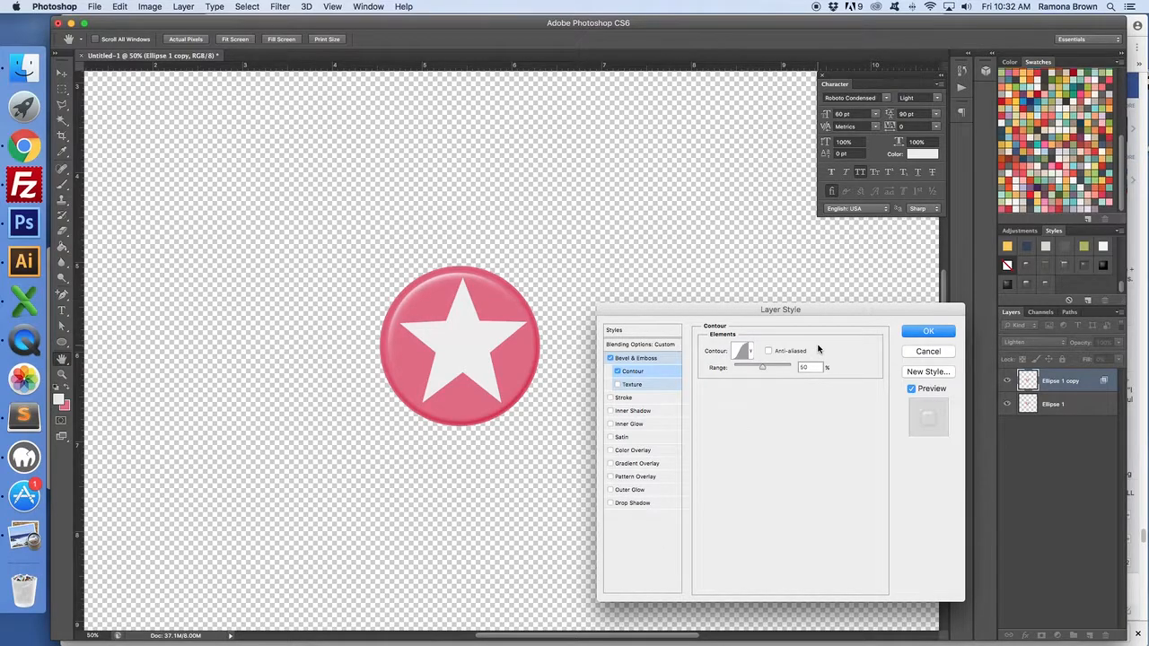
# Add an Inner Glow to the layer copy with Multiply blend mode and 5% opacity.
pyautogui.click(610, 411)
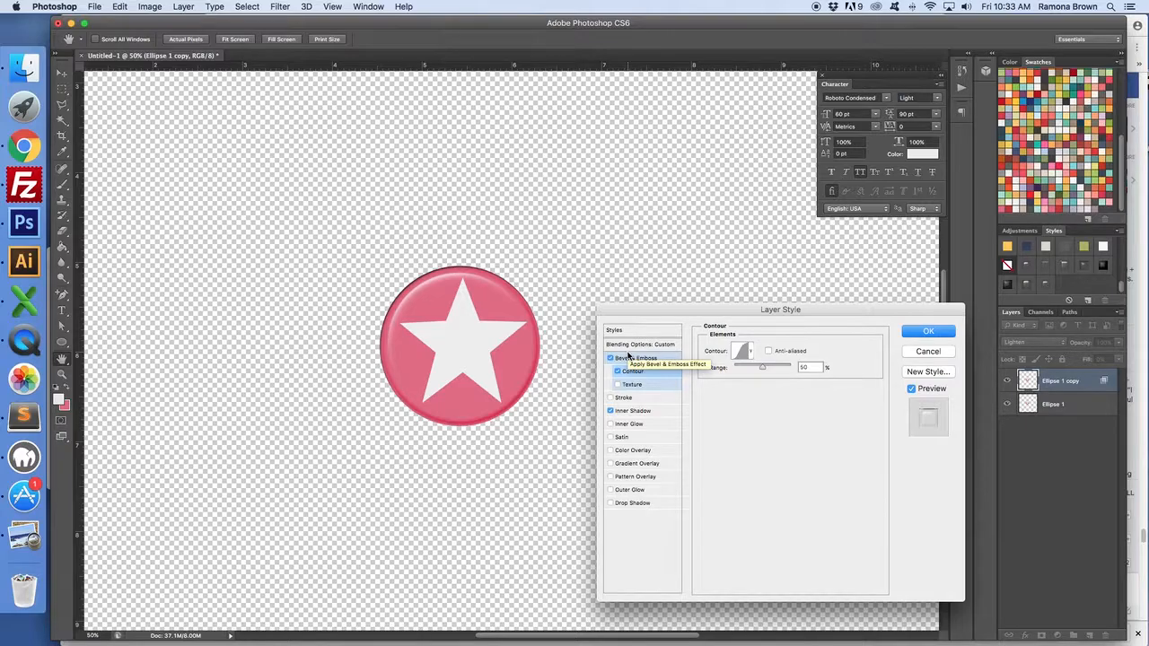
pyautogui.click(611, 411)
pyautogui.click(648, 426)
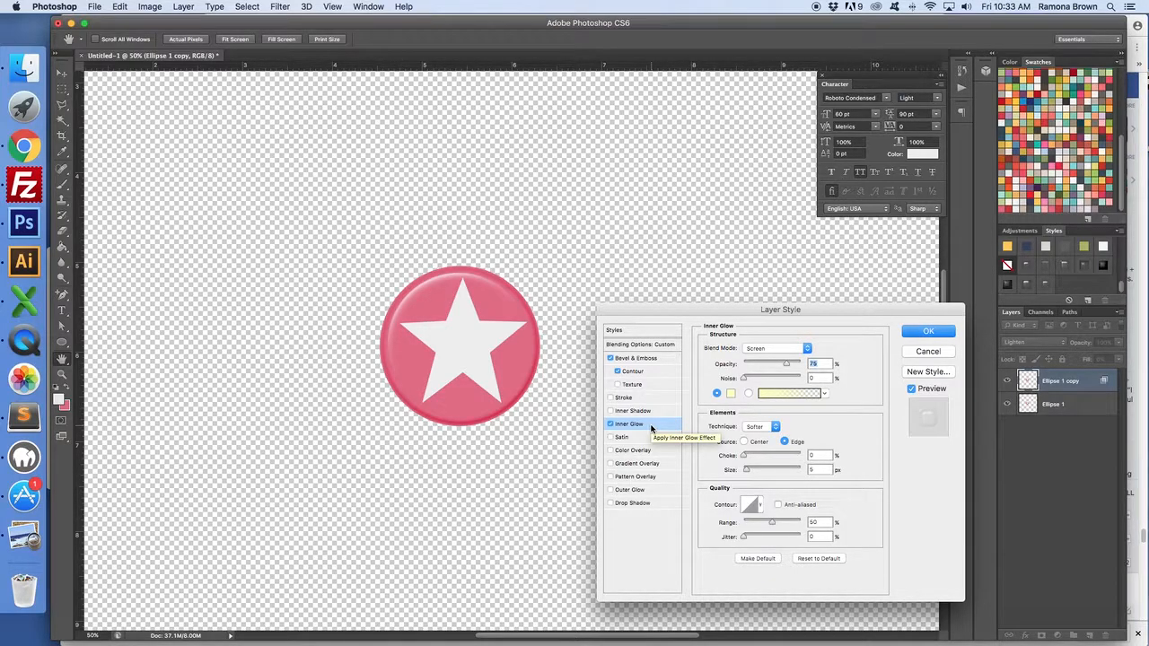
pyautogui.click(806, 349)
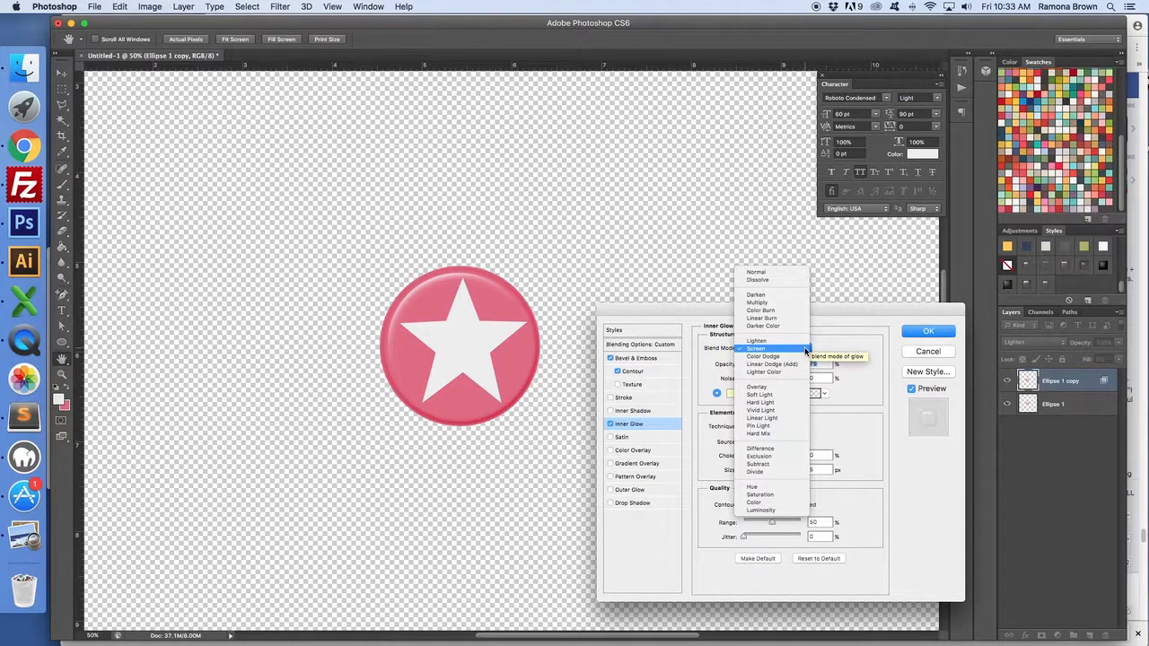
pyautogui.click(779, 303)
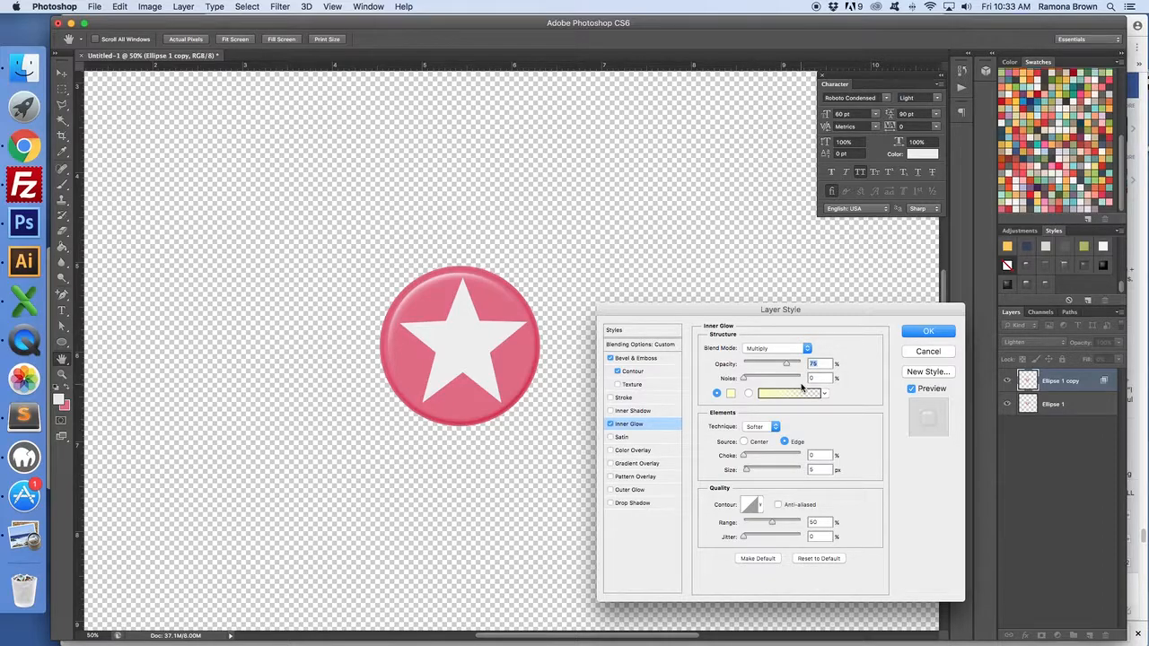
pyautogui.write('5')
# Add a Satin effect with 20% opacity, 12 px distance, 12 px size and the double-peak contour preset.
pyautogui.click(647, 438)
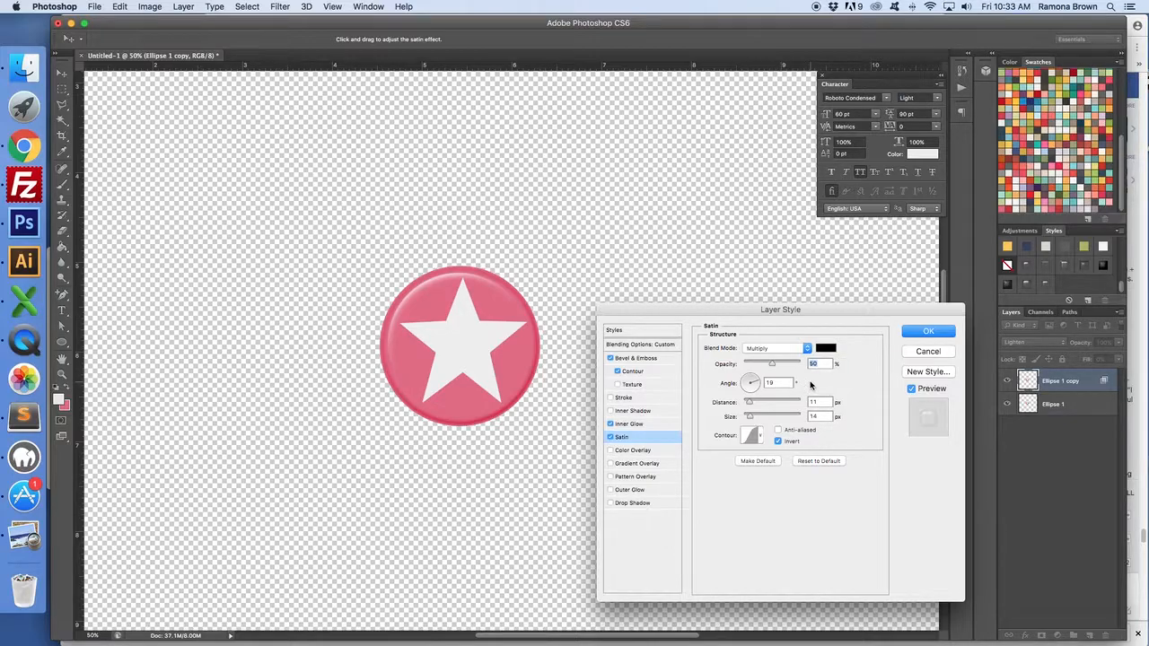
pyautogui.write('20')
pyautogui.press('Tab')
pyautogui.doubleClick(816, 401)
pyautogui.write('2')
pyautogui.press('BackSpace')
pyautogui.write('1212')
pyautogui.click(762, 438)
pyautogui.click(793, 485)
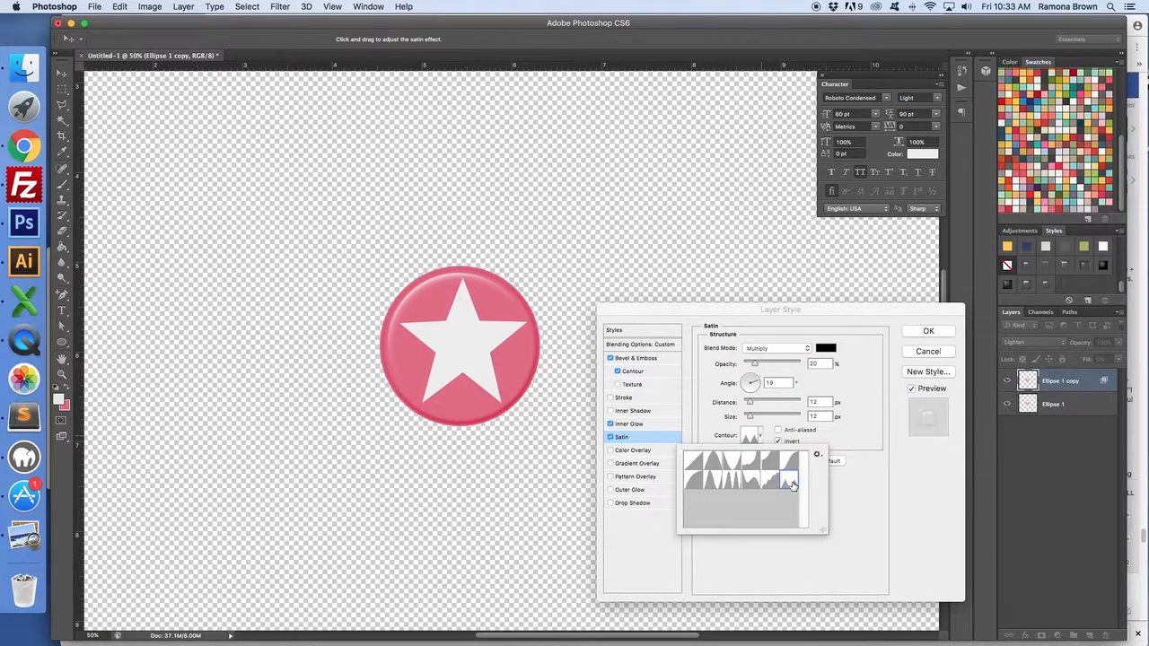
pyautogui.click(842, 443)
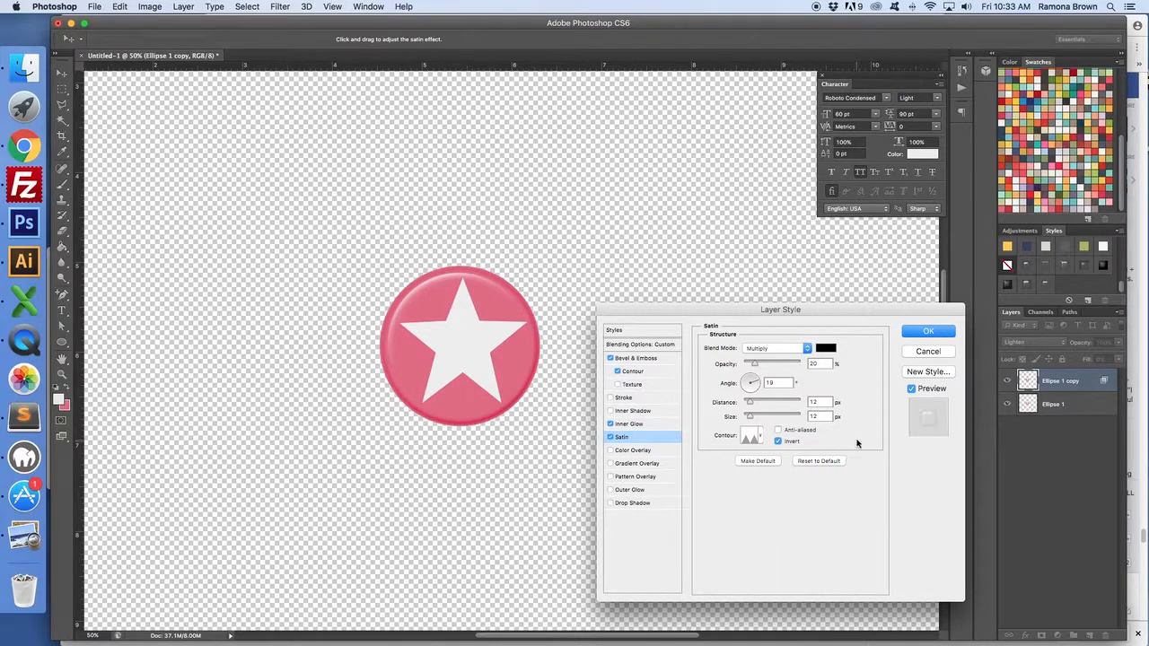
pyautogui.click(611, 411)
pyautogui.click(611, 411)
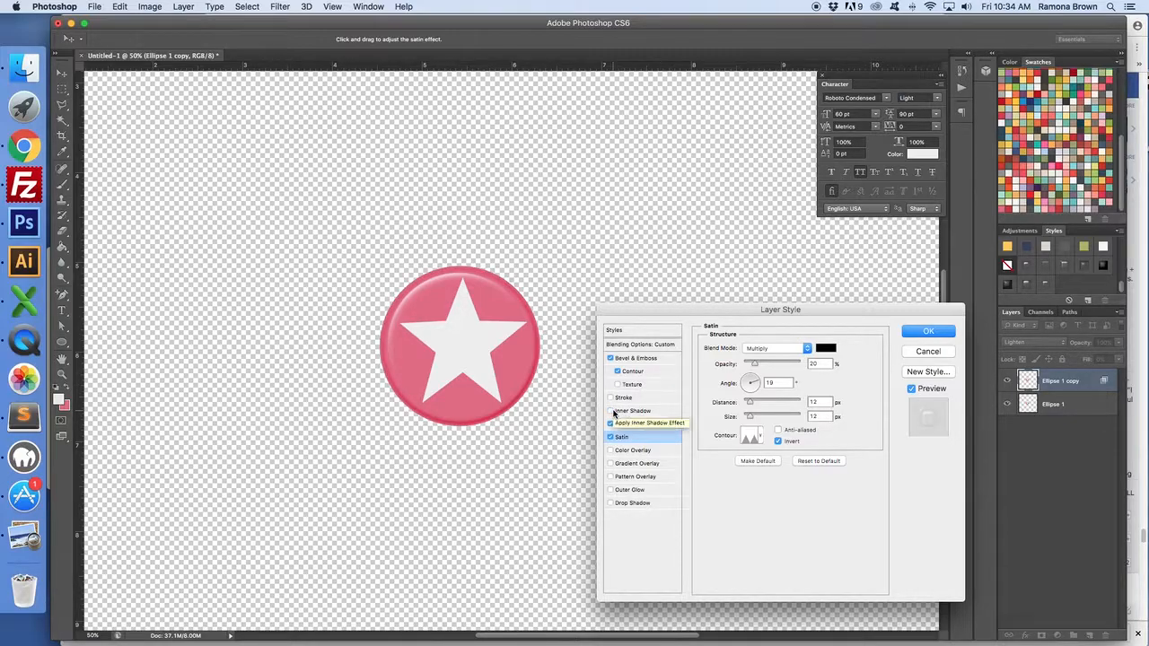
# Change the bevel's contour to the half-round preset and set its range to 68%.
pyautogui.click(639, 372)
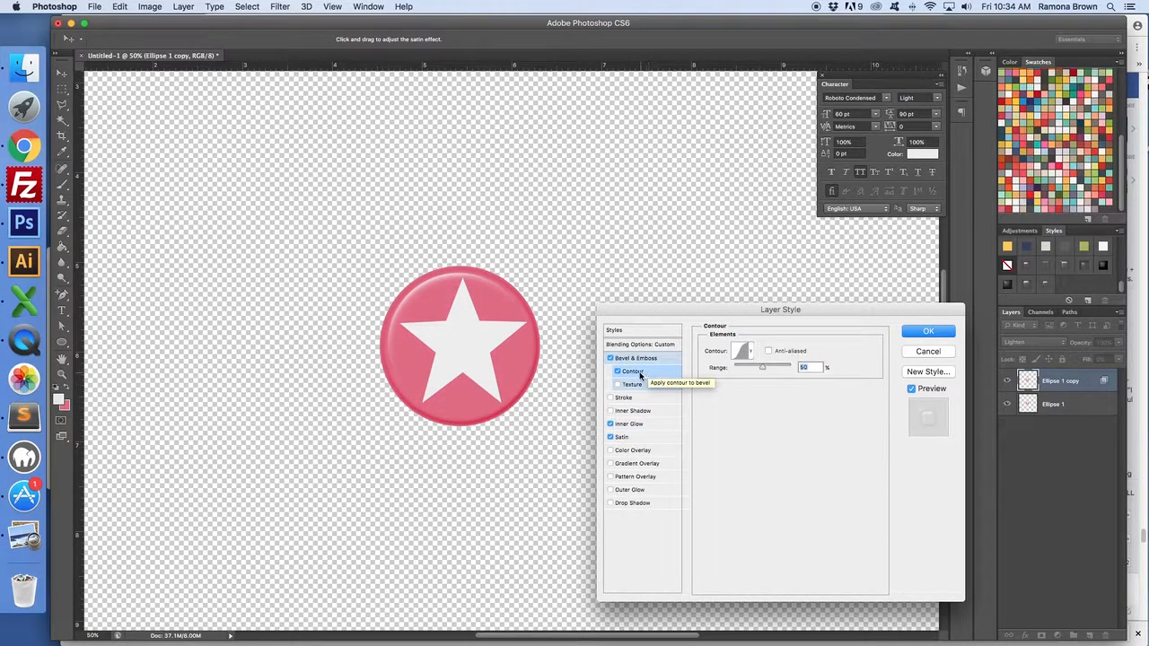
pyautogui.click(752, 353)
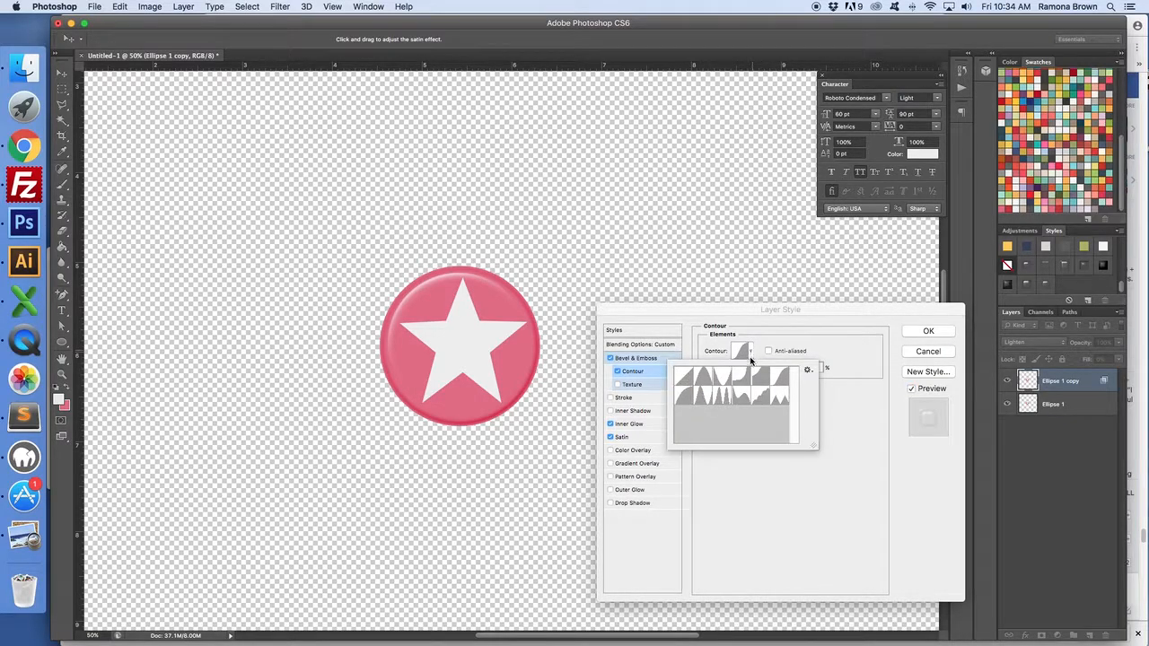
pyautogui.click(682, 396)
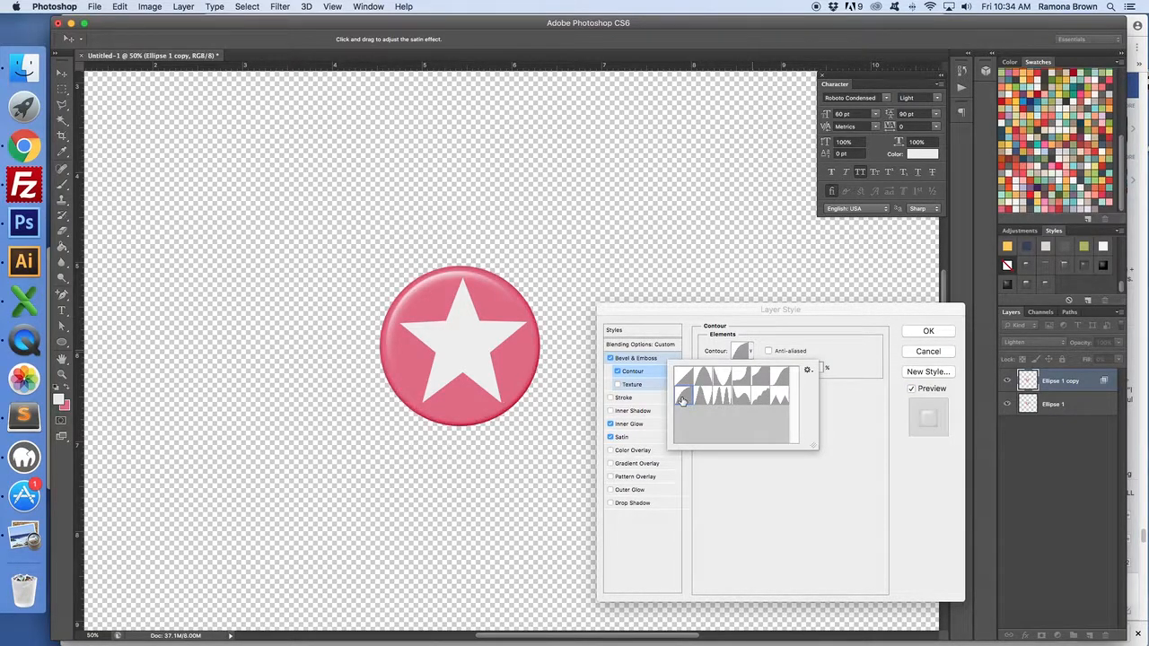
pyautogui.click(701, 379)
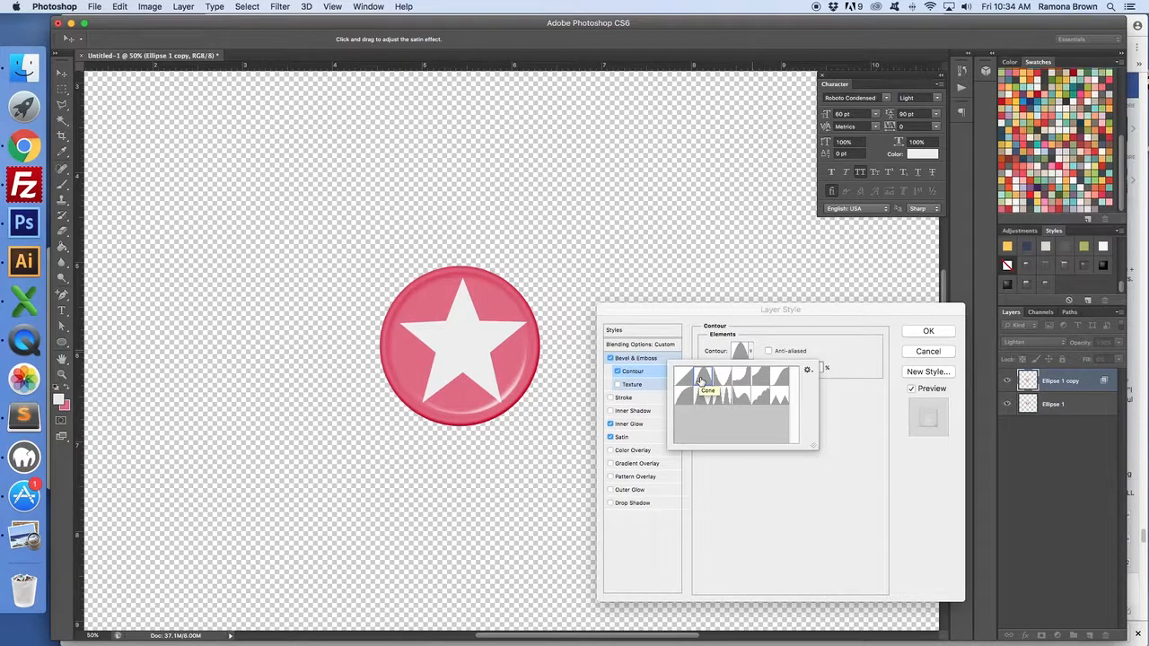
pyautogui.click(685, 397)
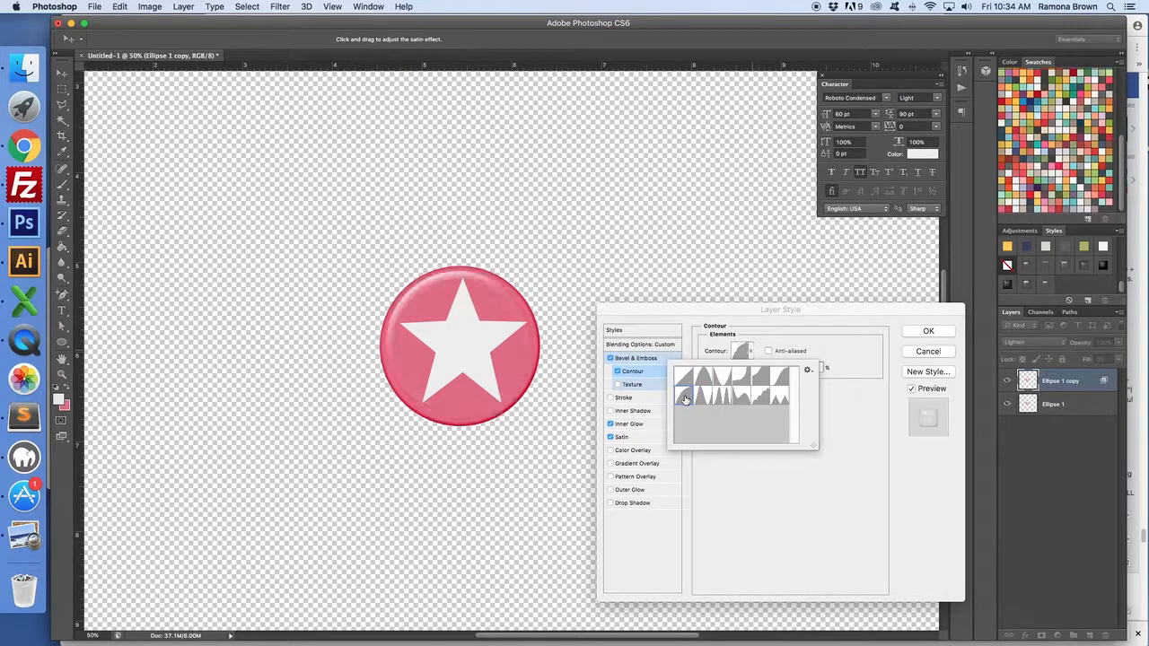
pyautogui.click(835, 347)
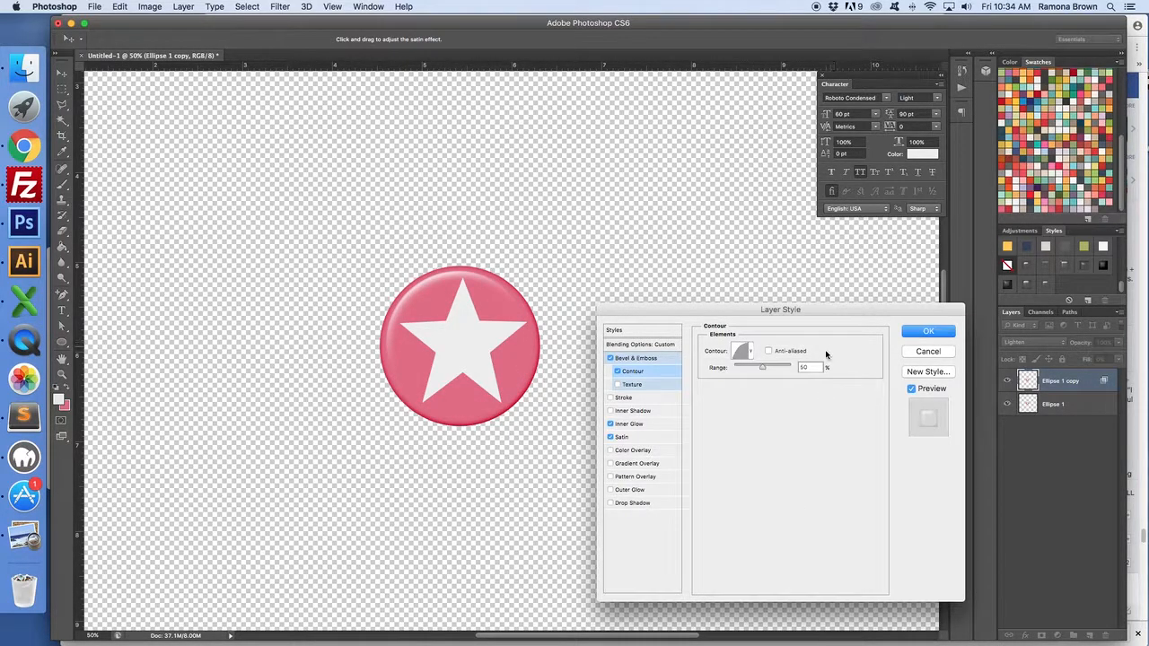
pyautogui.moveTo(762, 369); pyautogui.dragTo(774, 368)
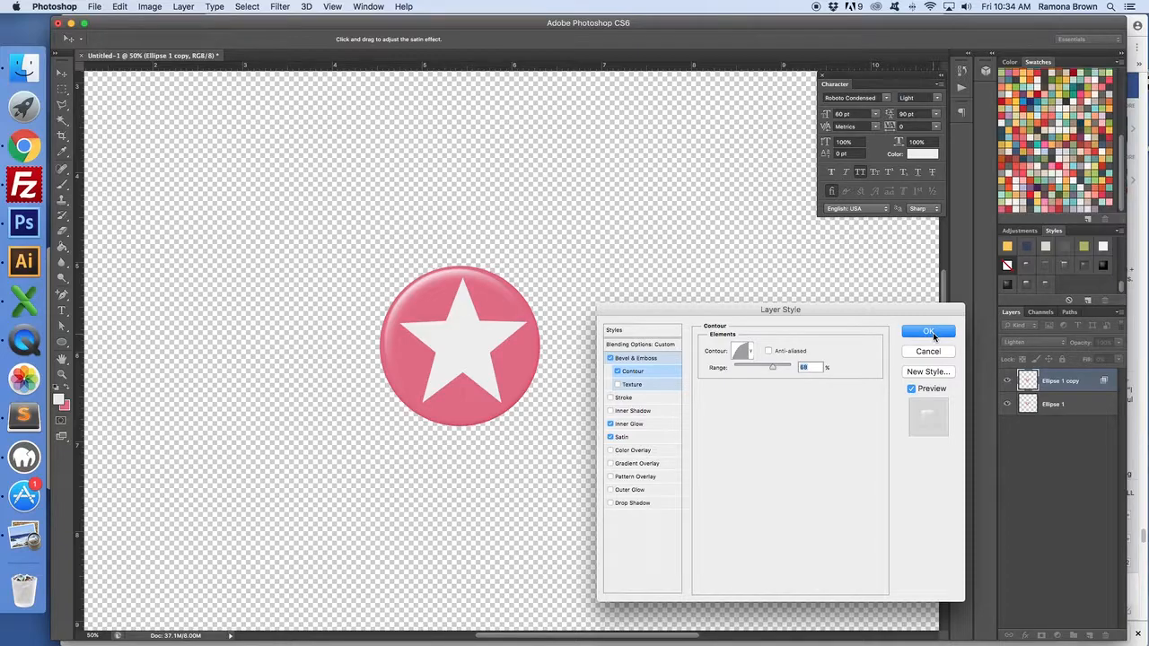
# Save the effects and blending options as a new style named tdc_flair_style1 and apply the layer style.
pyautogui.click(937, 377)
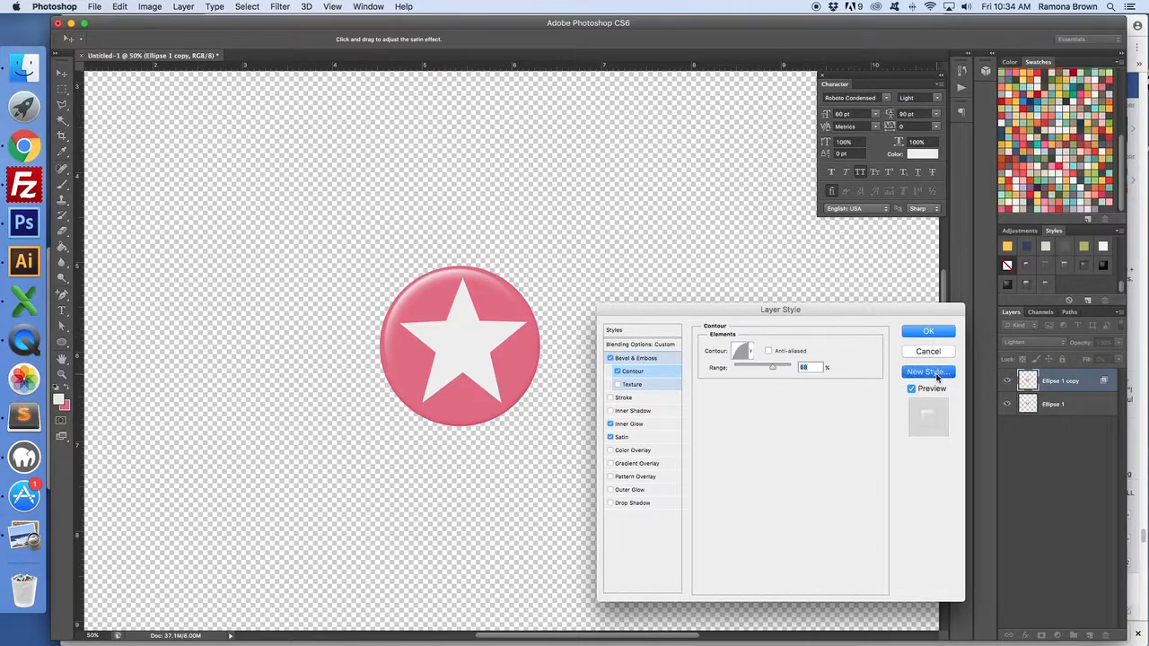
pyautogui.moveTo(641, 284); pyautogui.dragTo(728, 393)
pyautogui.moveTo(568, 415); pyautogui.dragTo(531, 413)
pyautogui.write('tdc')
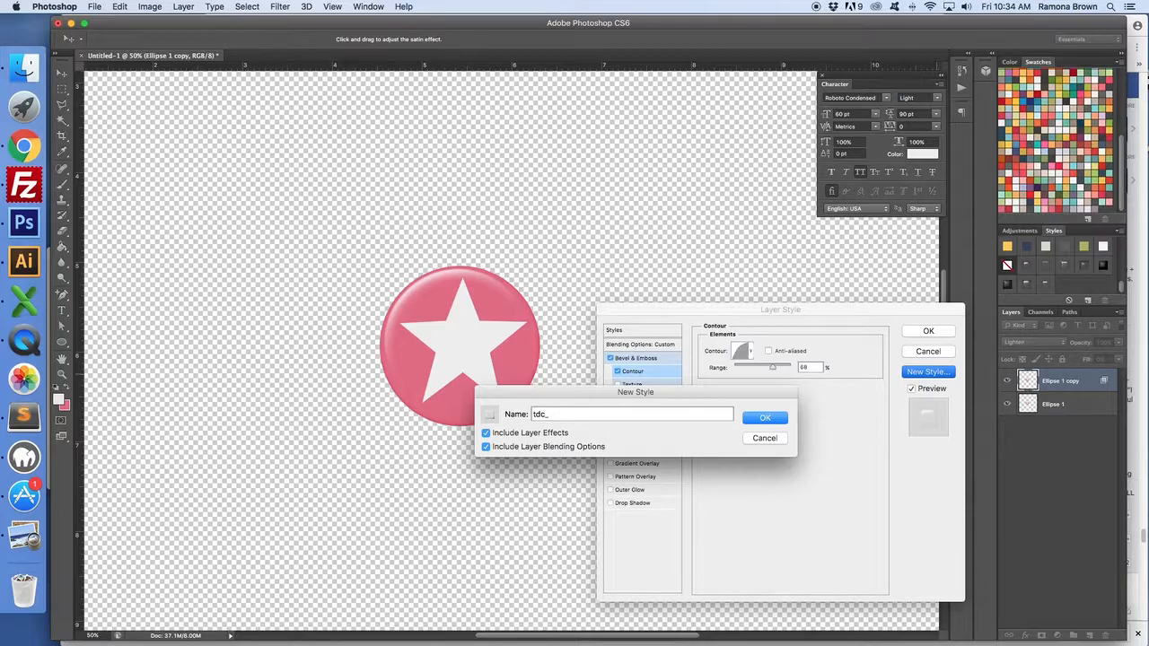
pyautogui.write('_flair_style1')
pyautogui.click(764, 418)
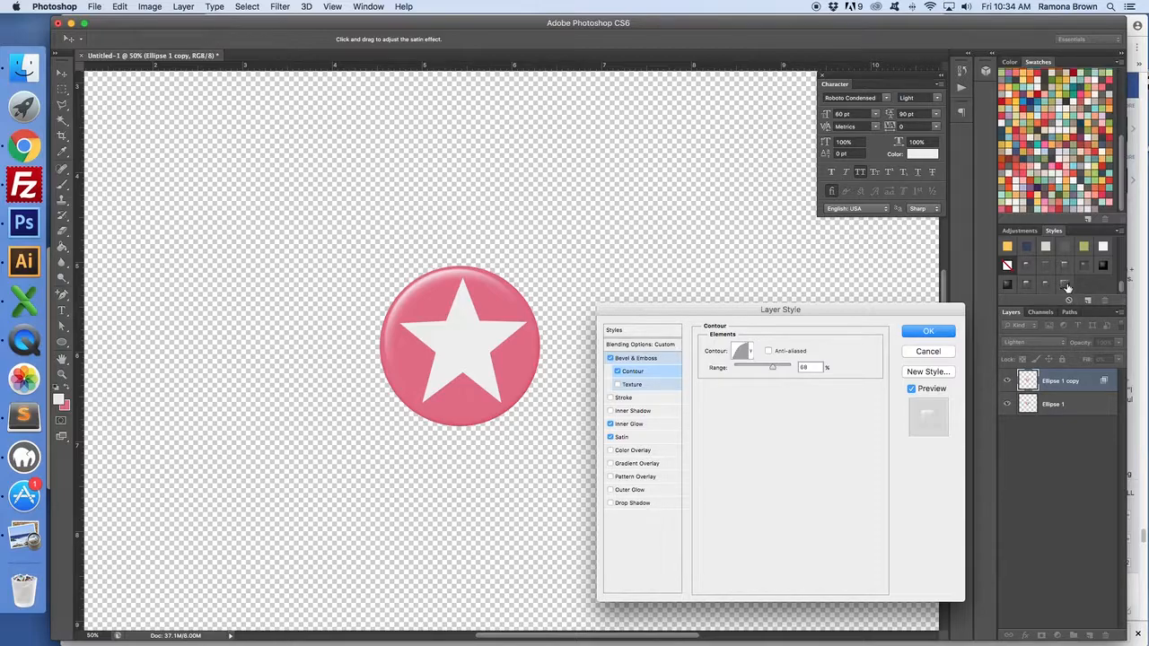
pyautogui.click(932, 334)
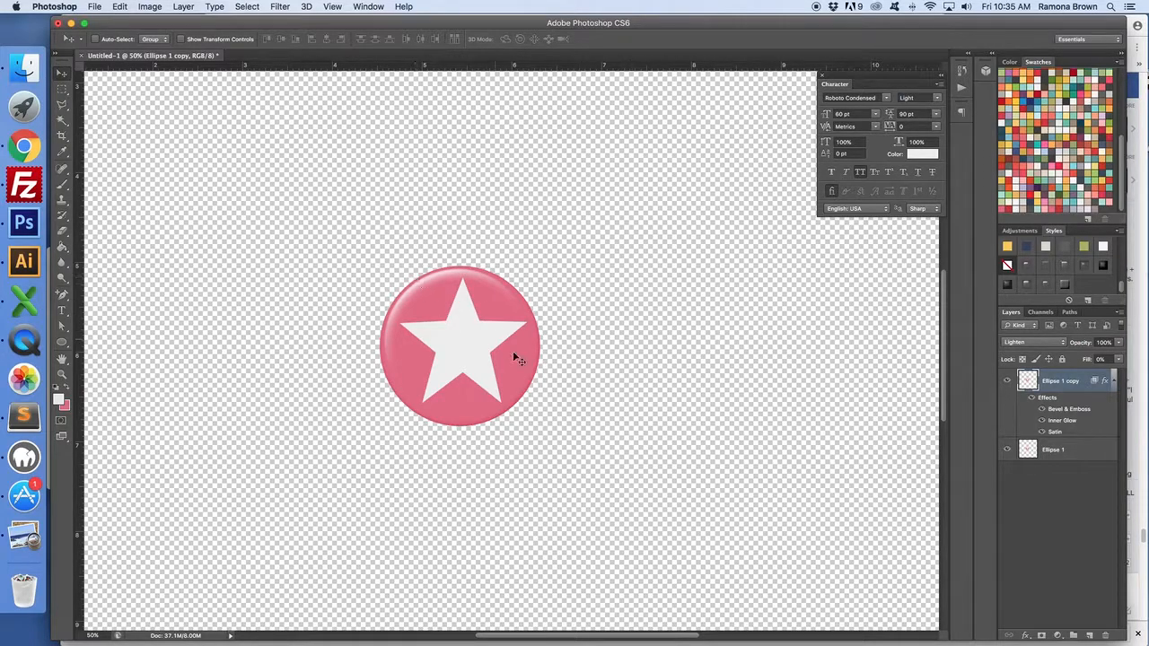
pyautogui.moveTo(418, 331); pyautogui.dragTo(529, 428)
pyautogui.moveTo(494, 332)
pyautogui.mouseDown()
pyautogui.moveTo(475, 329)
pyautogui.moveTo(487, 269)
pyautogui.moveTo(480, 338)
pyautogui.mouseUp()
# Add a Color Overlay in pale mint (#addcd4) to the original Ellipse 1 layer.
pyautogui.click(1085, 455)
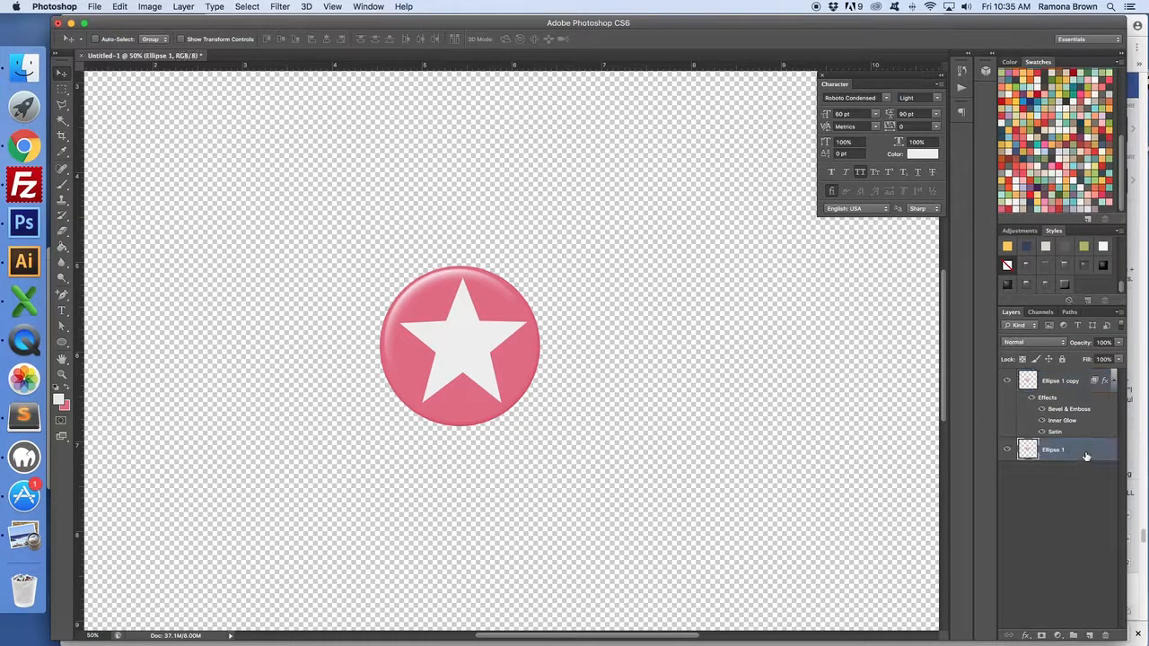
pyautogui.click(611, 449)
pyautogui.click(657, 454)
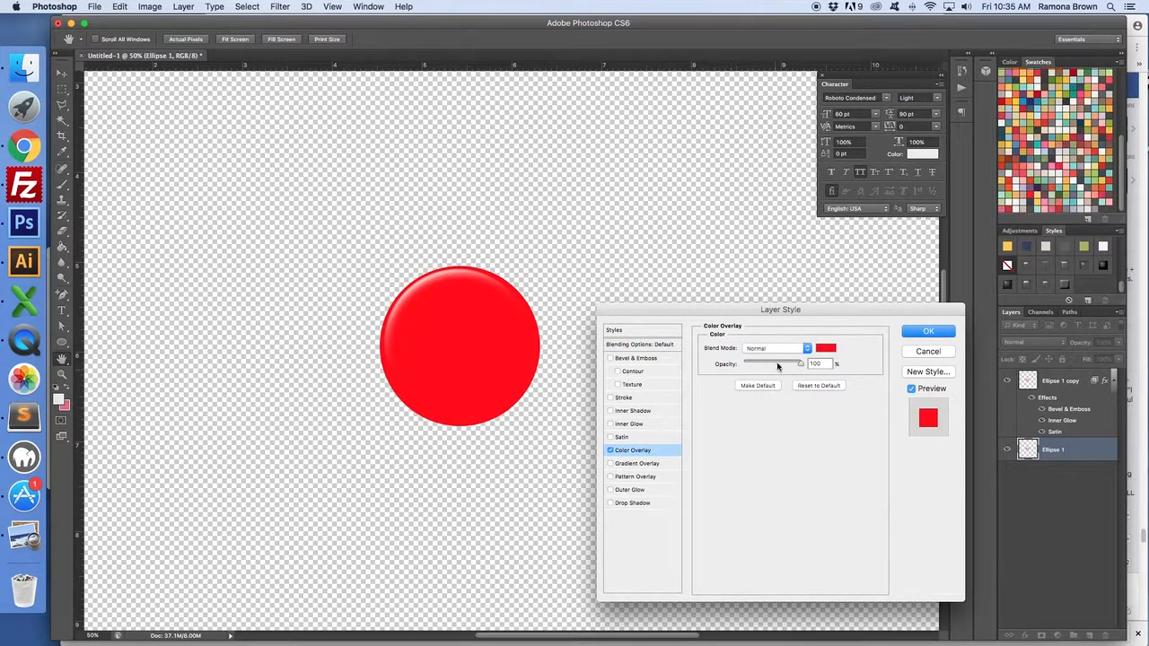
pyautogui.click(824, 348)
pyautogui.click(1040, 205)
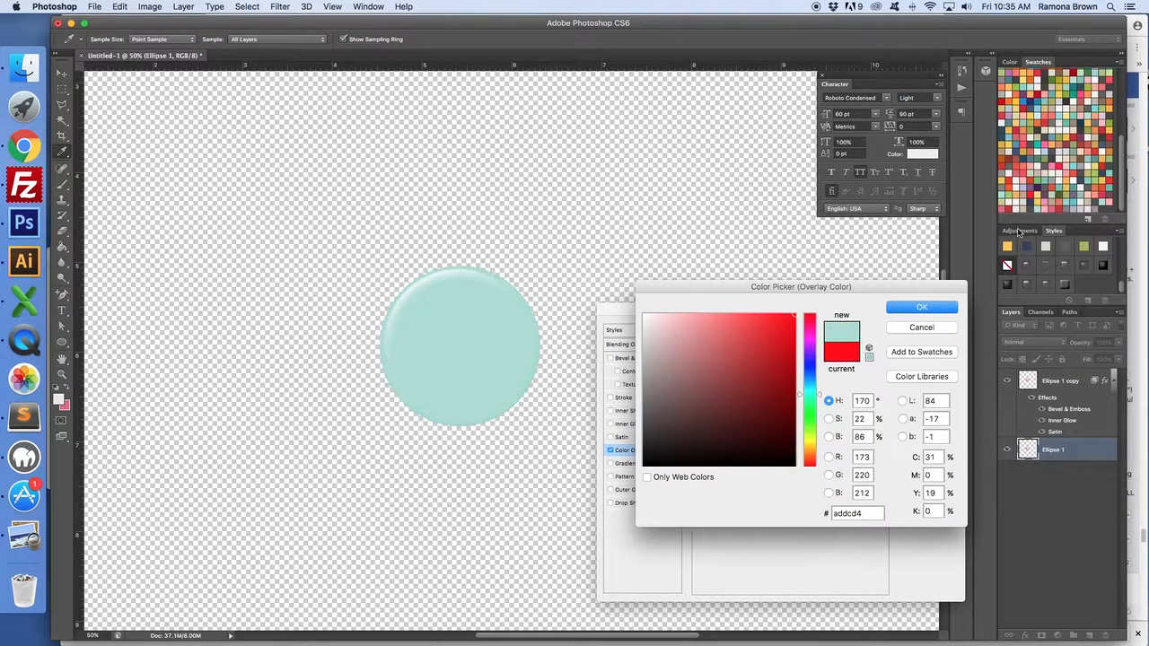
pyautogui.click(943, 308)
pyautogui.press('Return')
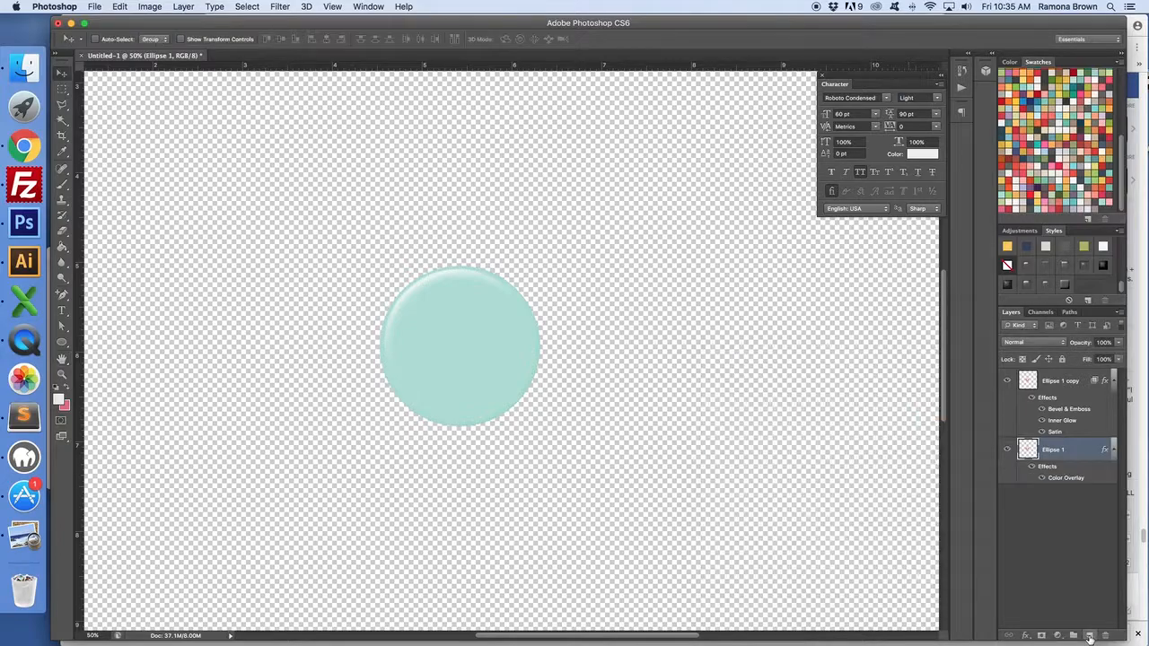
# Create a new layer above Ellipse 1 and choose the 1081 px "2017" brush tip.
pyautogui.click(1088, 635)
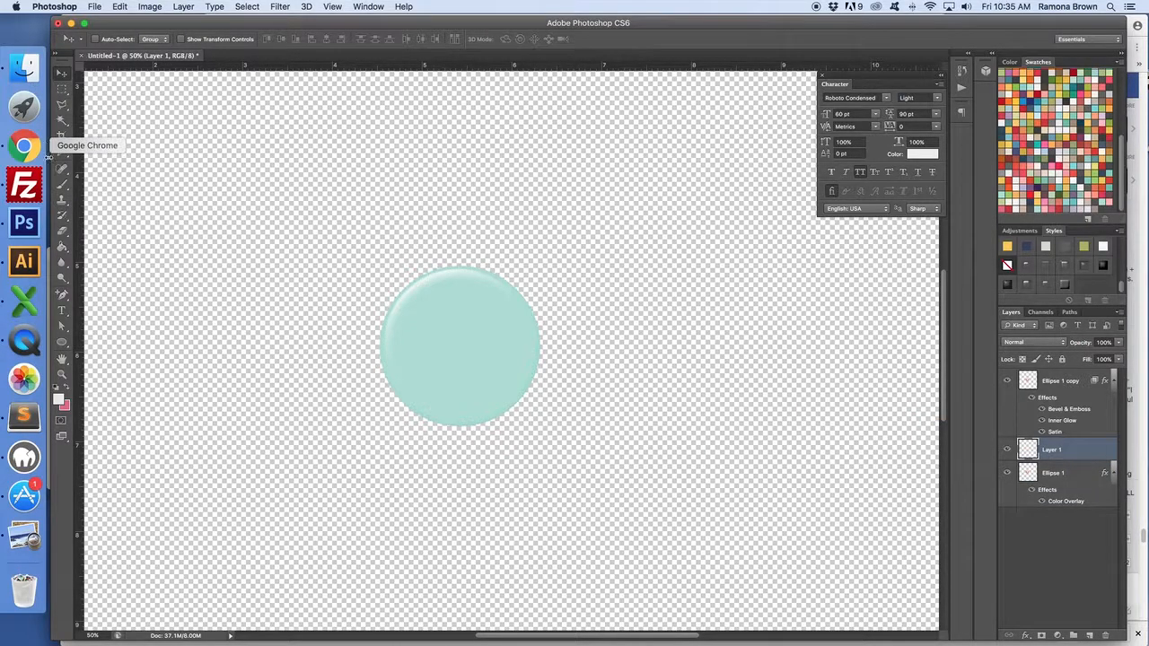
pyautogui.click(62, 183)
pyautogui.click(111, 42)
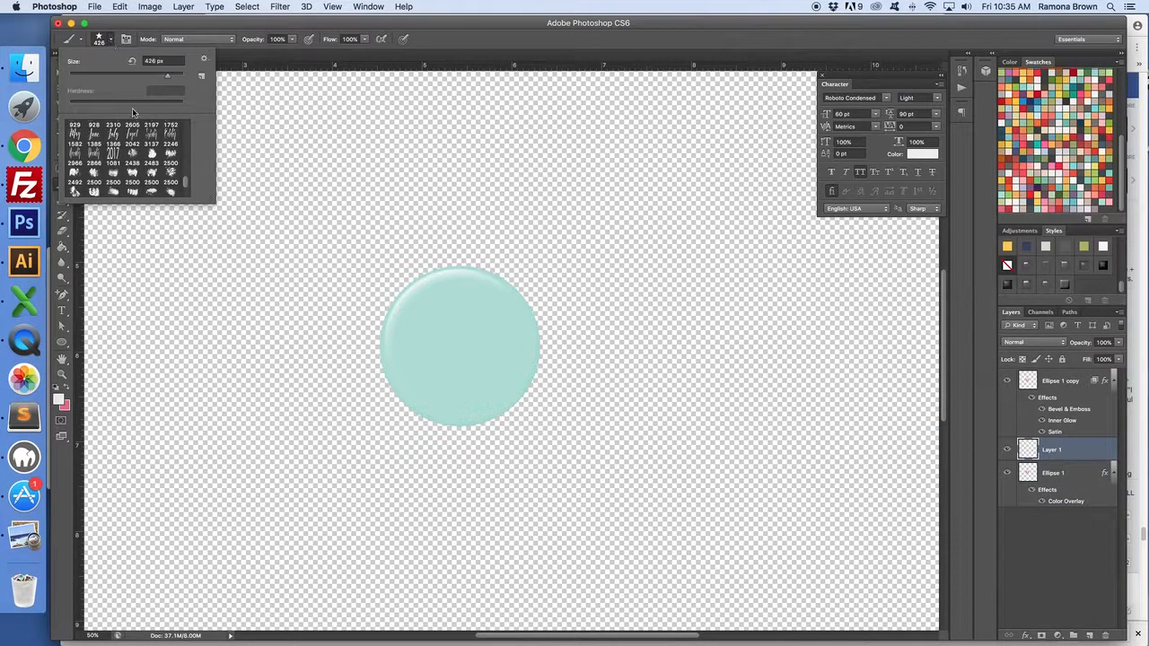
pyautogui.click(113, 154)
pyautogui.scroll(-3, 172, 182)
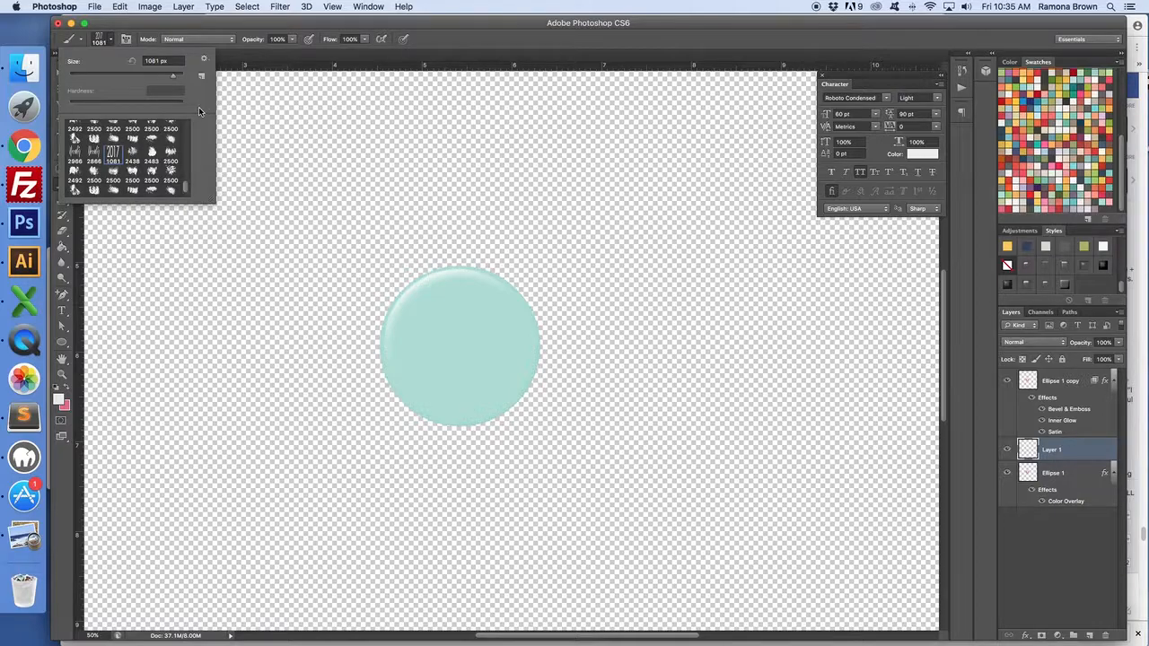
pyautogui.press('Return')
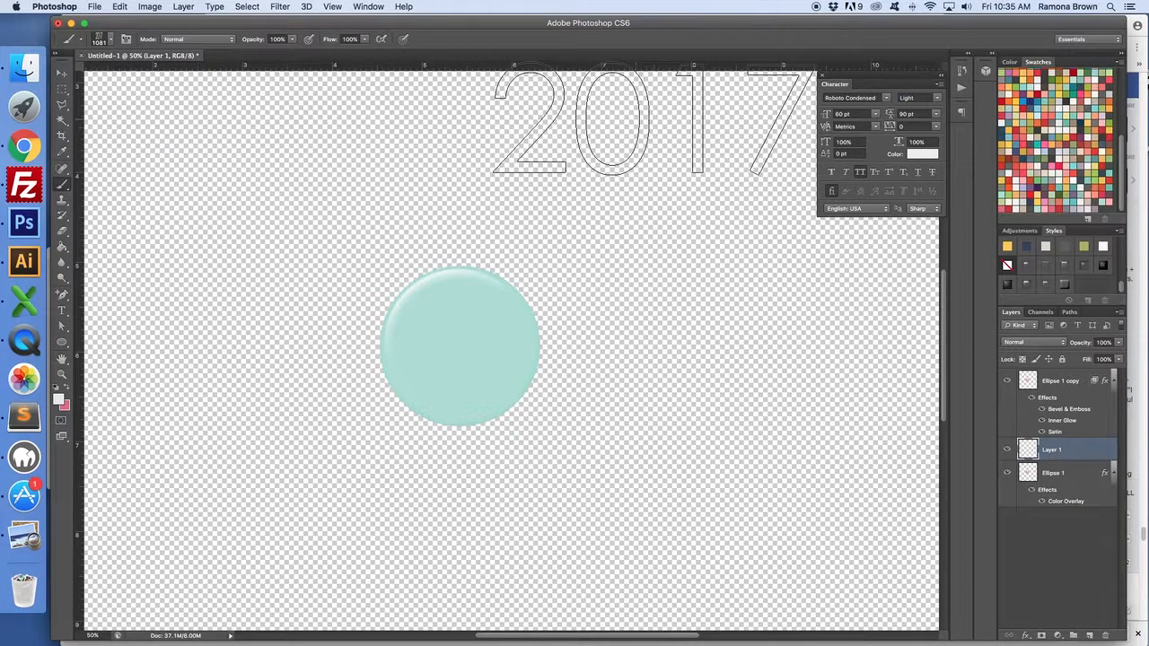
pyautogui.press('v')
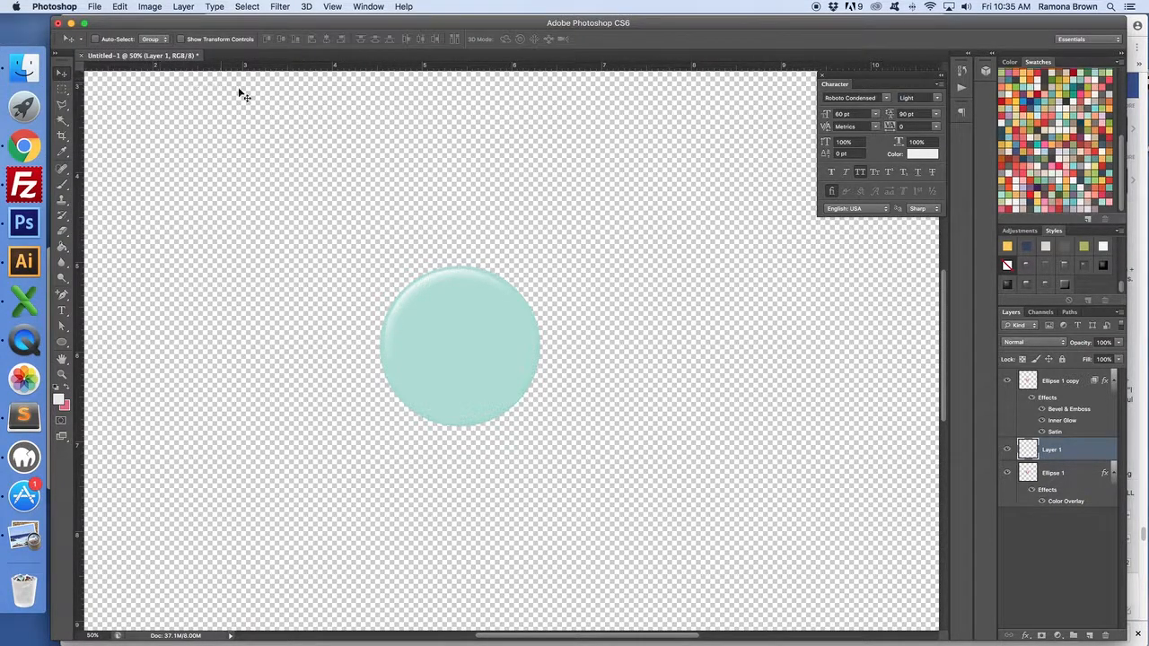